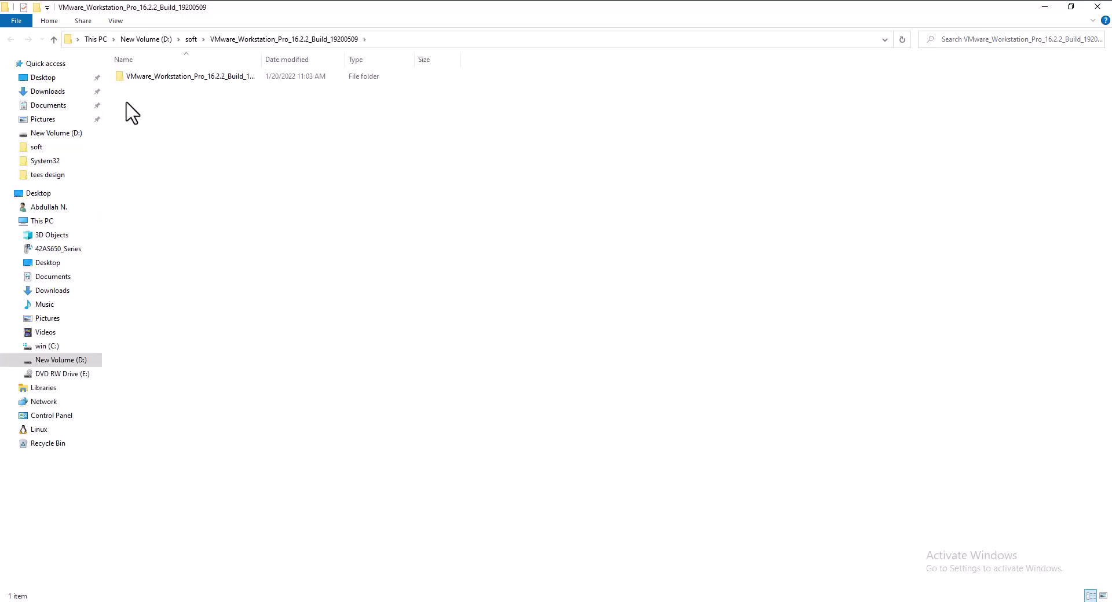
Run the VMware-workstation-full-16.2.2-19200509.exe installer from the inner VMware_Workstation_Pro_16.2.2_Build_19200509 folder and proceed past its welcome page
double_click(172, 87)
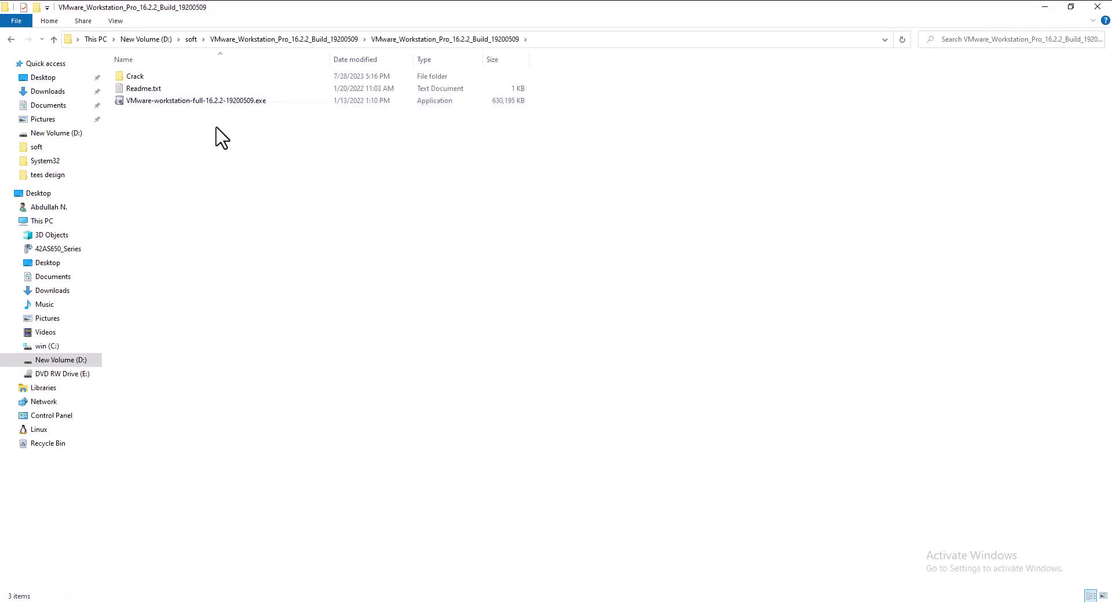
double_click(155, 102)
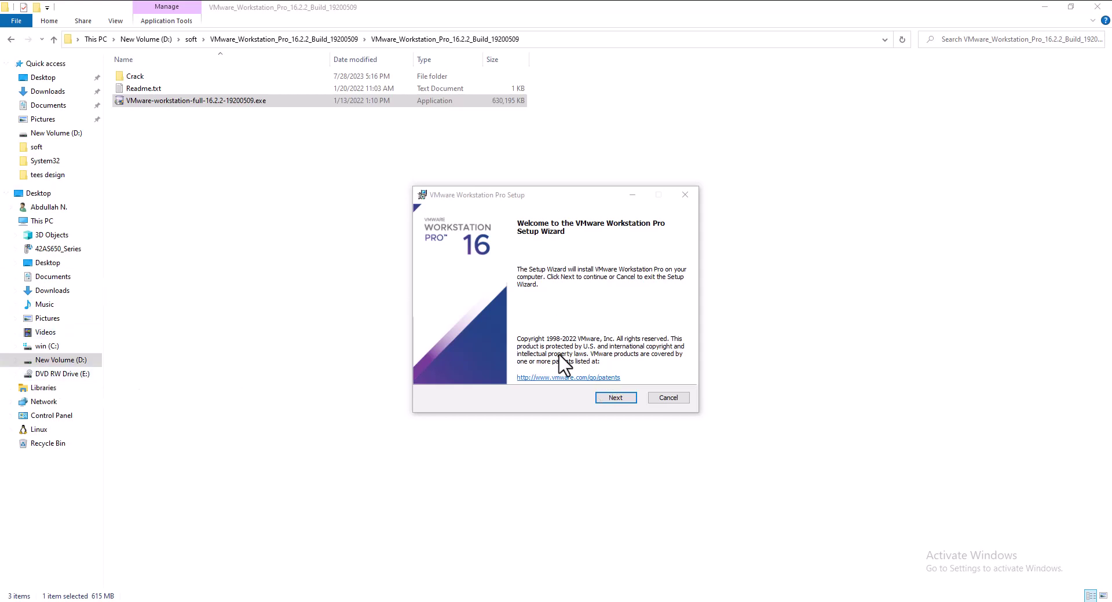
left_click(624, 398)
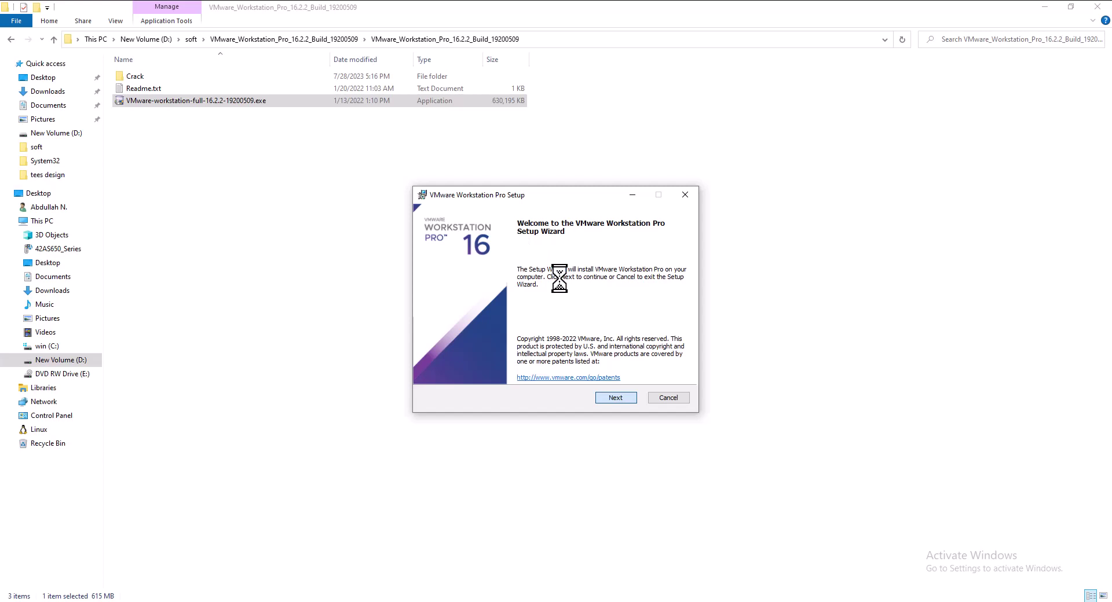
Accept the terms of the VMware End-User License Agreement and continue the setup
left_click(456, 371)
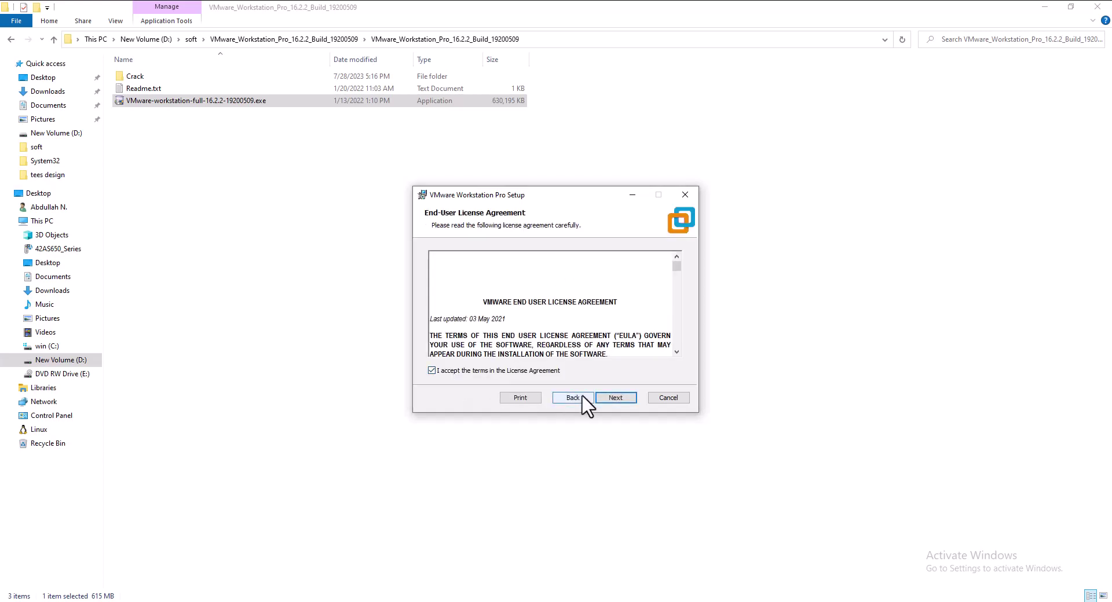
scroll(595, 328, "down", 8)
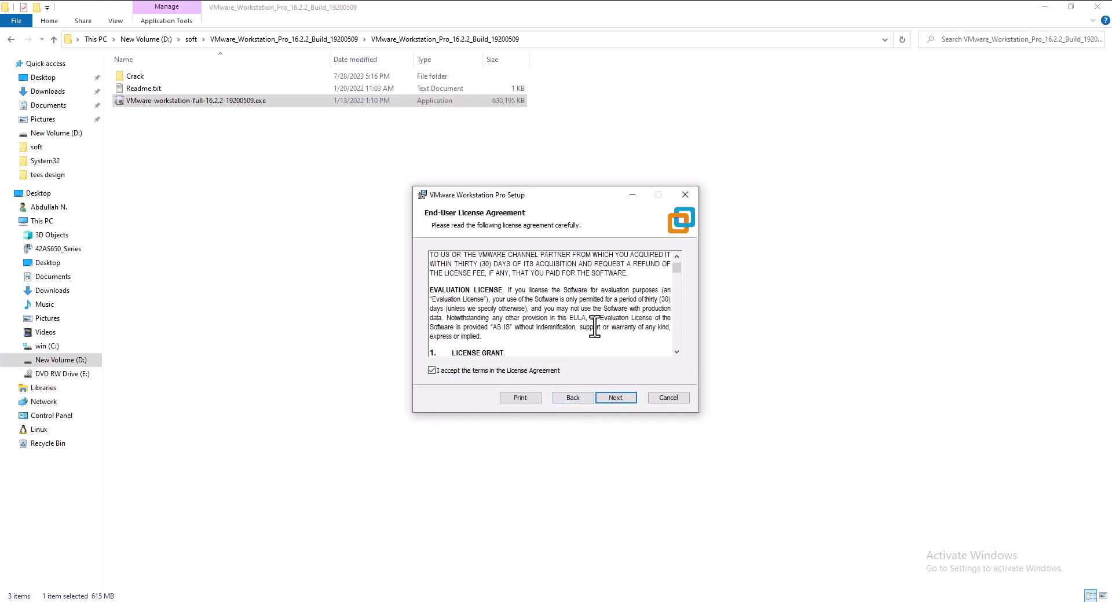
scroll(595, 328, "down", 10)
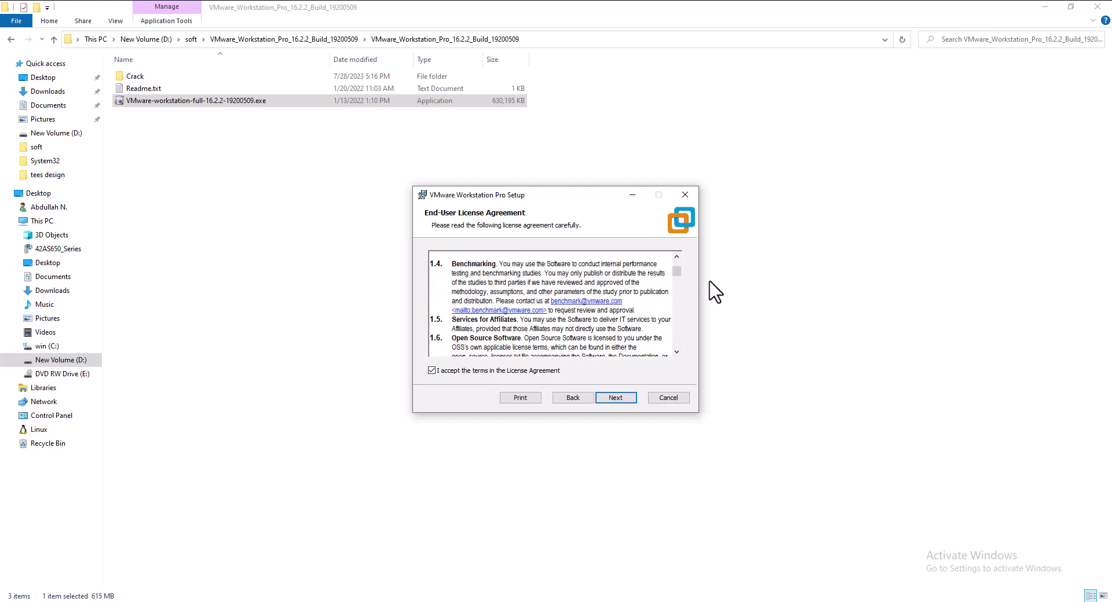
left_click_drag(677, 273, 677, 264)
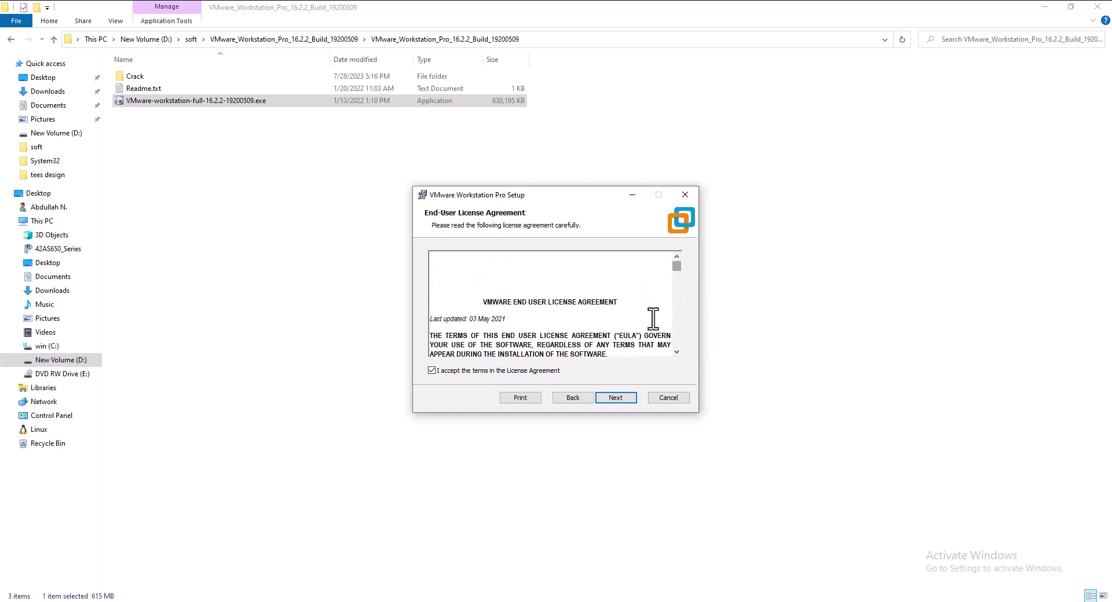
left_click(621, 399)
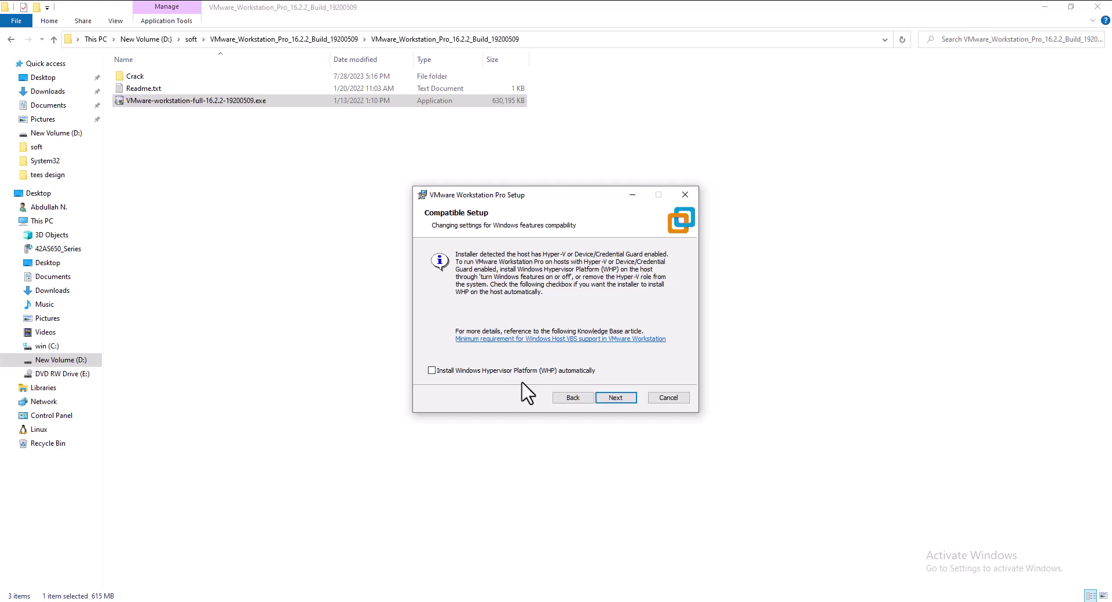
Proceed through the Compatible Setup and Custom Setup pages, keeping the default install folder and the console tools added to the system PATH
left_click(573, 373)
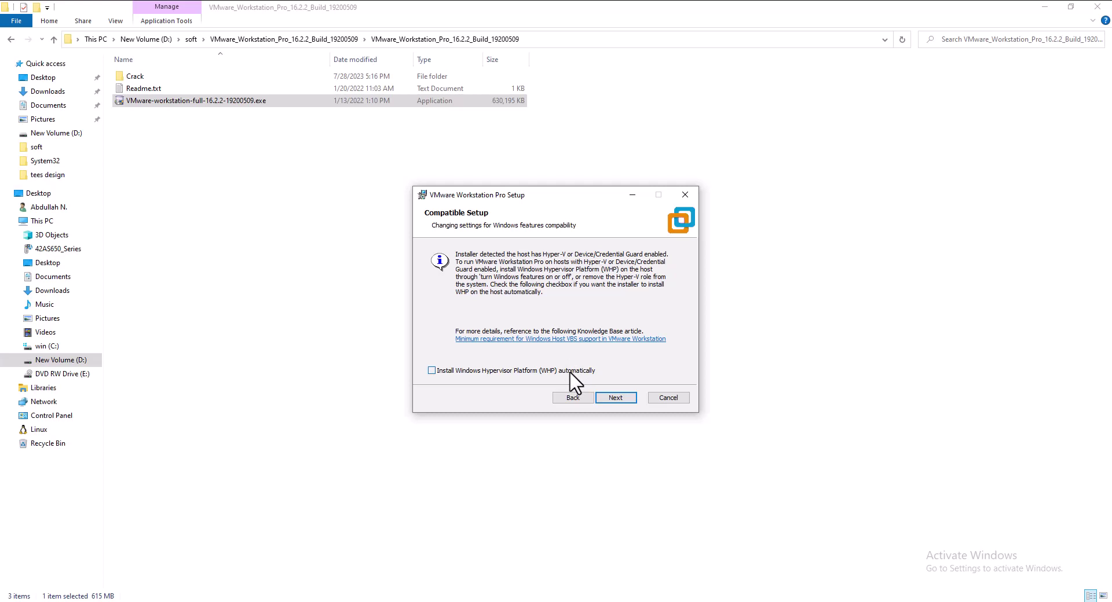
left_click(620, 399)
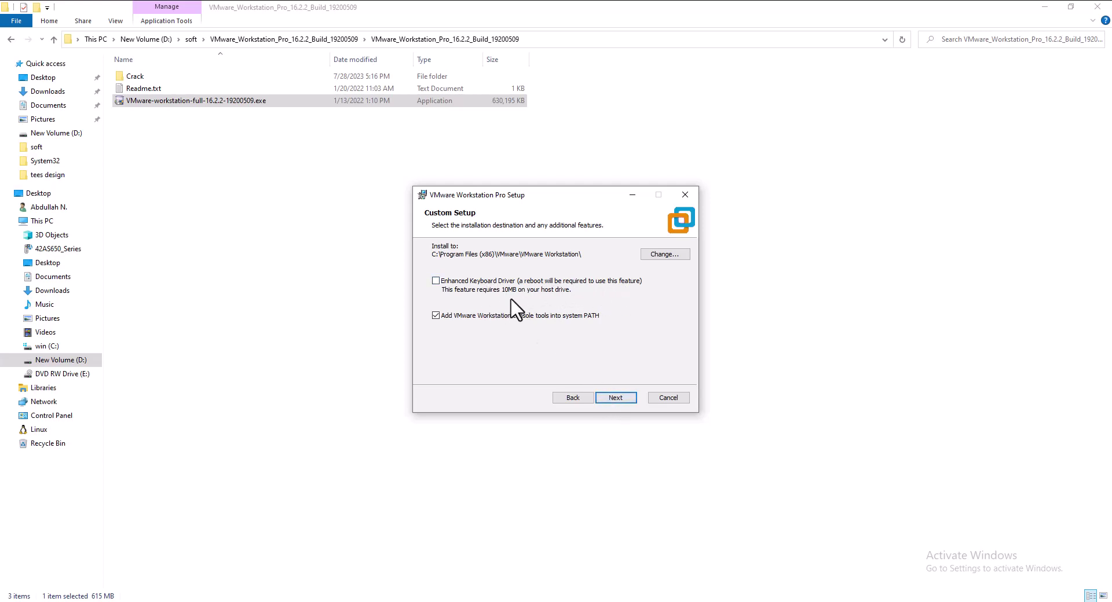
left_click(615, 397)
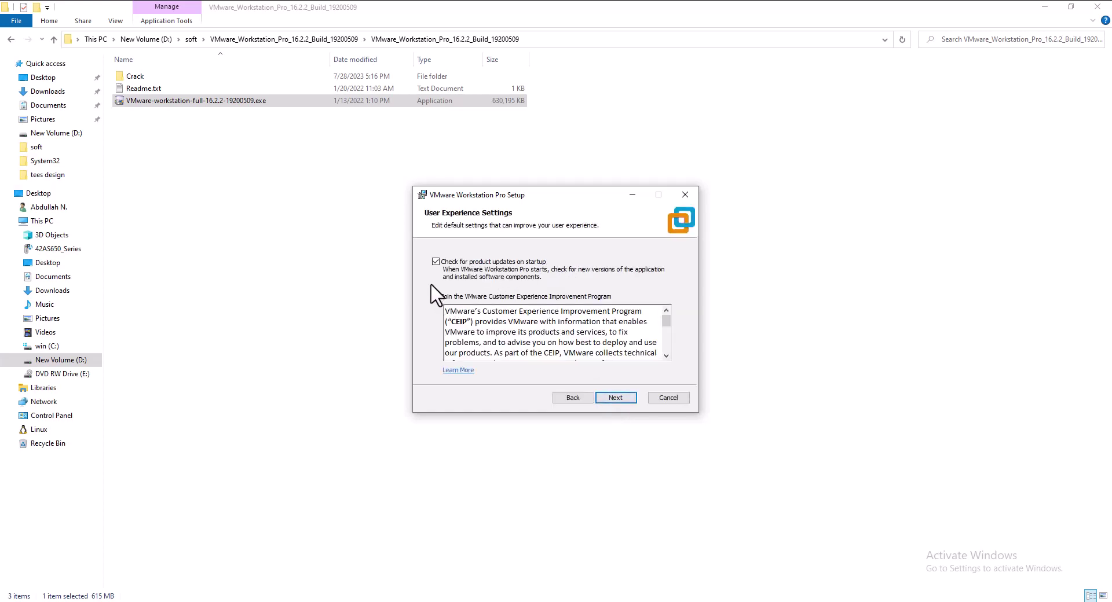
Turn off startup product update checks and participation in the VMware Customer Experience Improvement Program
left_click(436, 296)
left_click(437, 262)
left_click(621, 400)
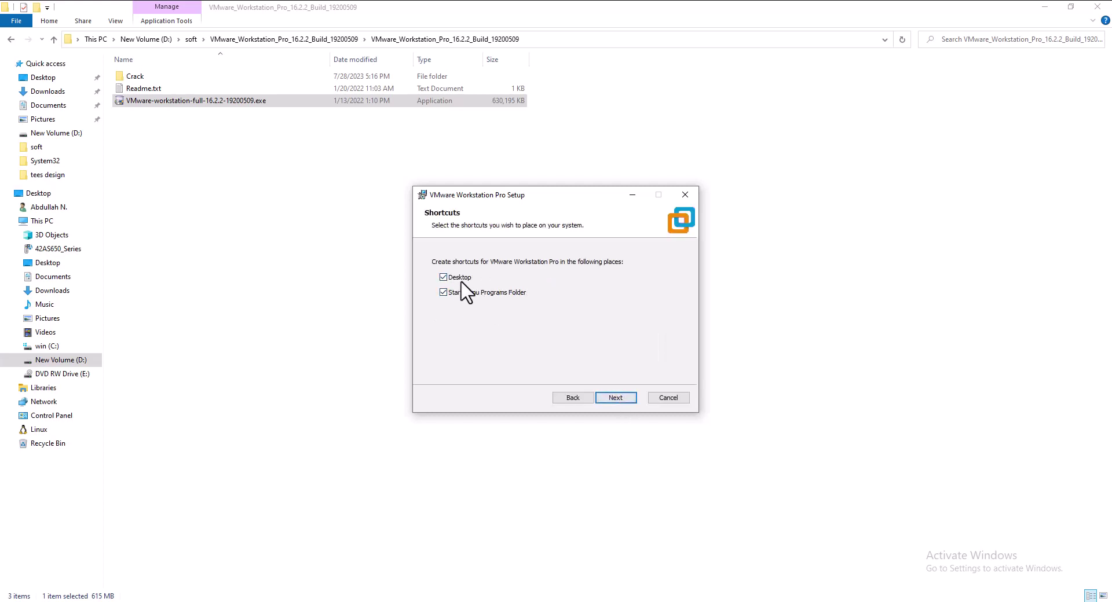
Keep the Desktop and Start Menu Programs Folder shortcuts, install VMware Workstation Pro and finish the setup wizard
left_click(628, 396)
left_click(619, 399)
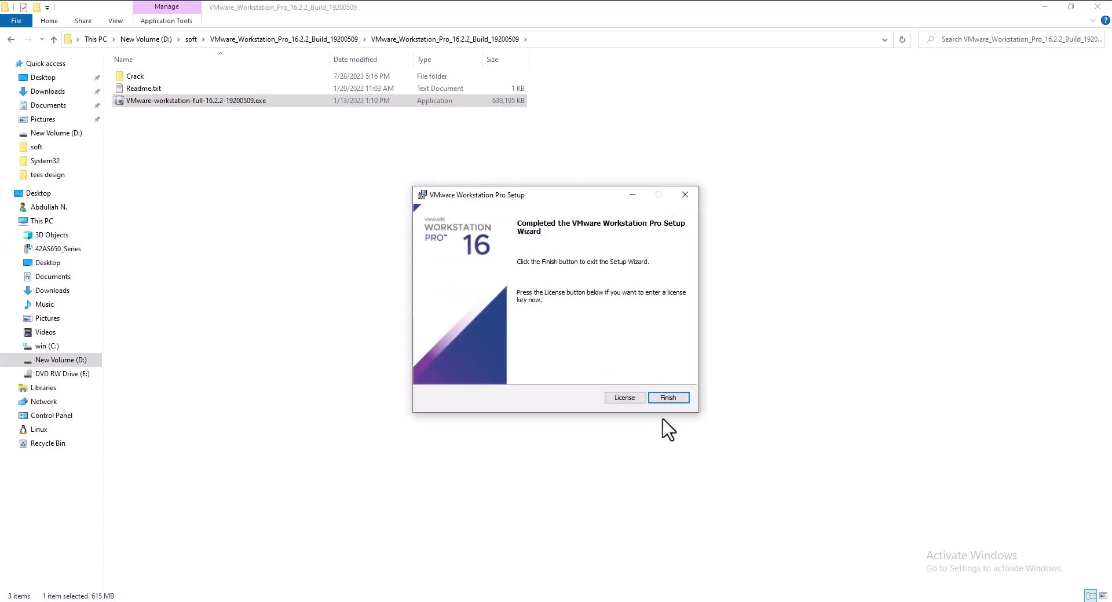
left_click(675, 398)
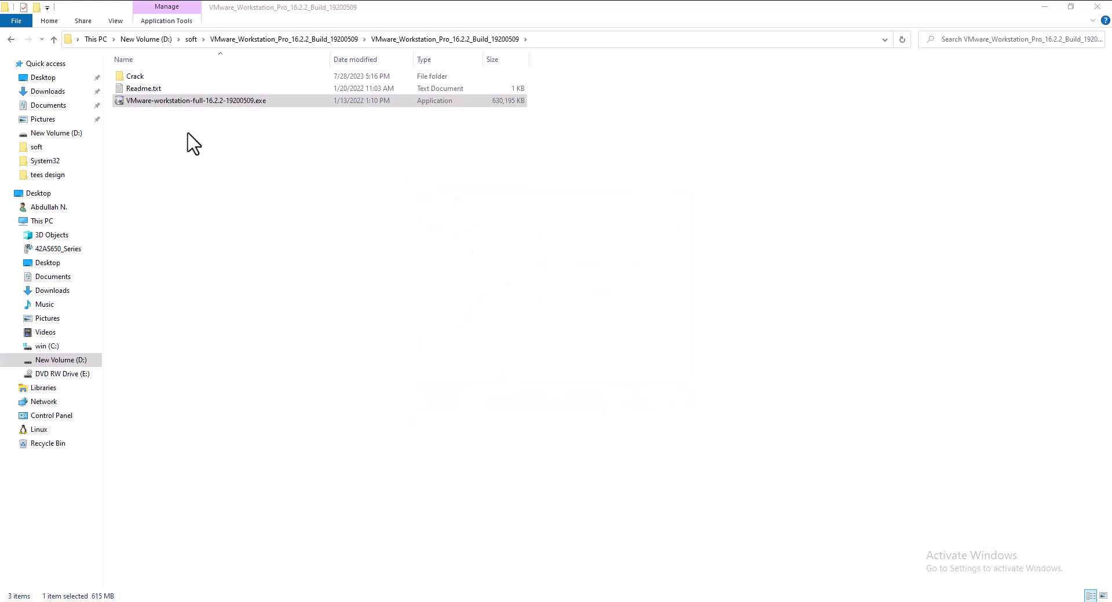
Check the extracted Crack folder and turn off Real-time protection in the Windows Security virus and threat protection settings
double_click(145, 77)
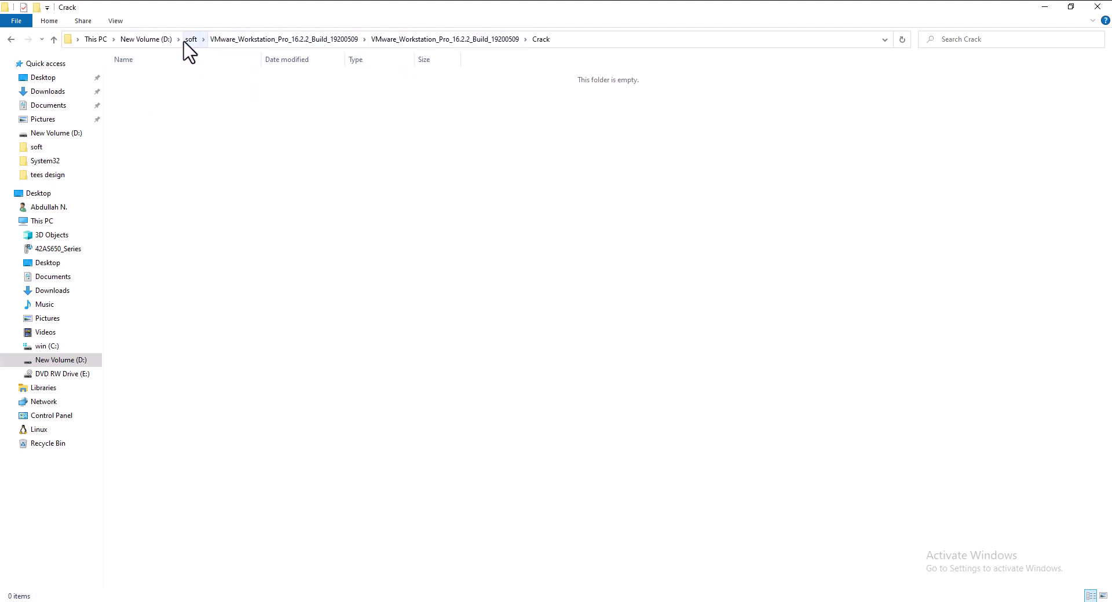
left_click(950, 601)
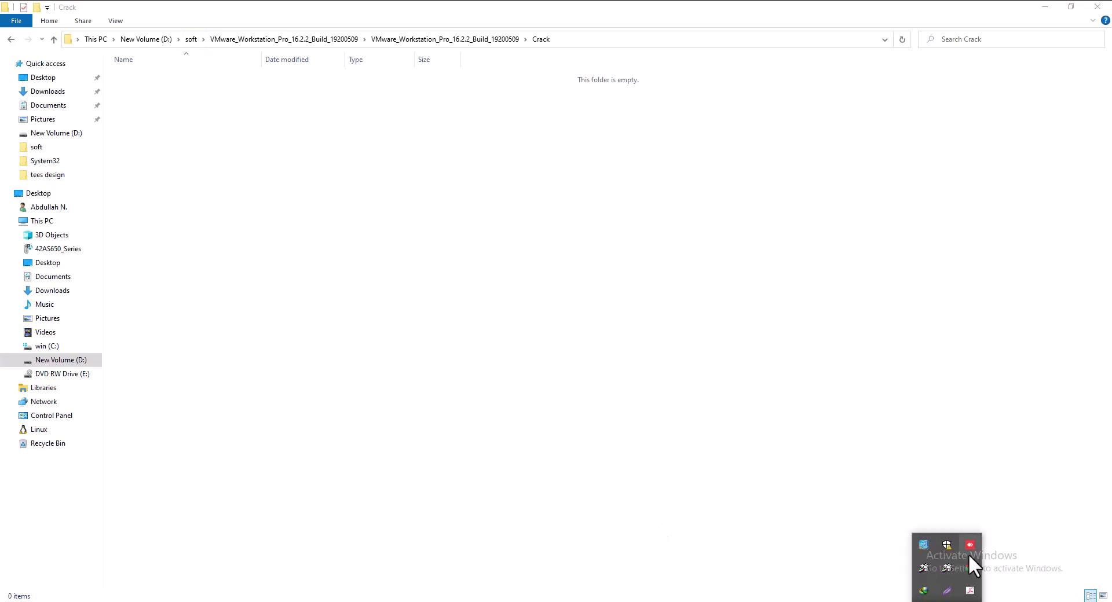
right_click(947, 545)
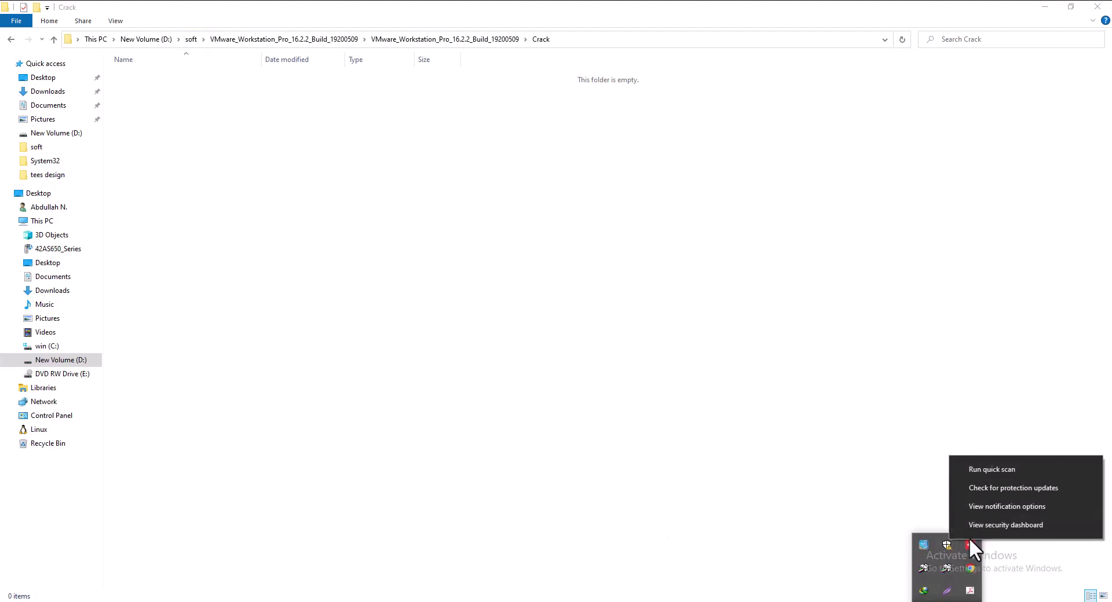
left_click(947, 546)
left_click(946, 546)
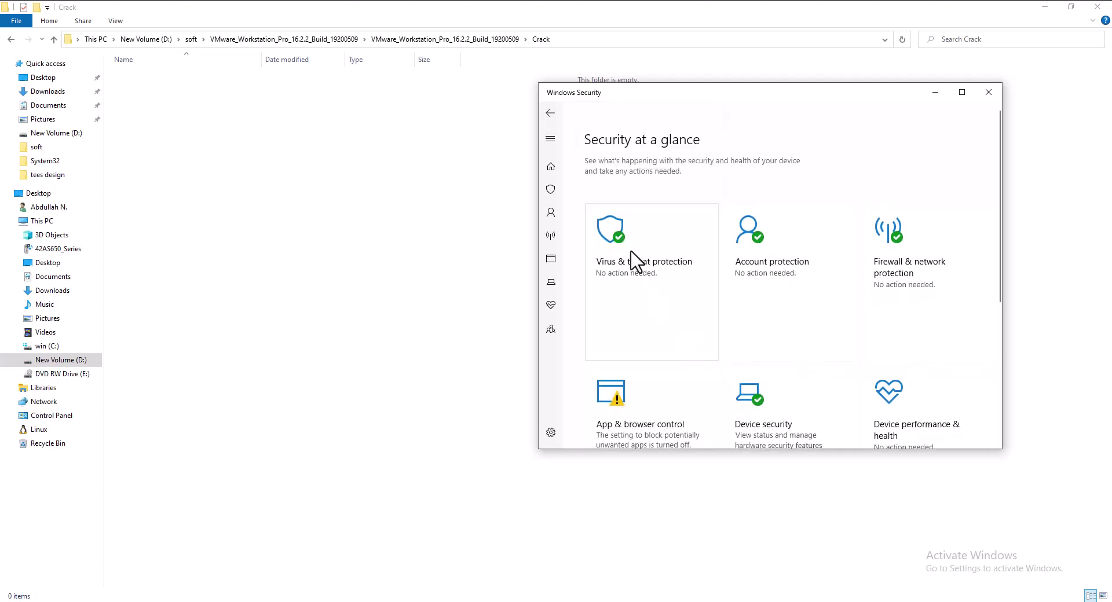
left_click(672, 324)
scroll(661, 348, "down", 2)
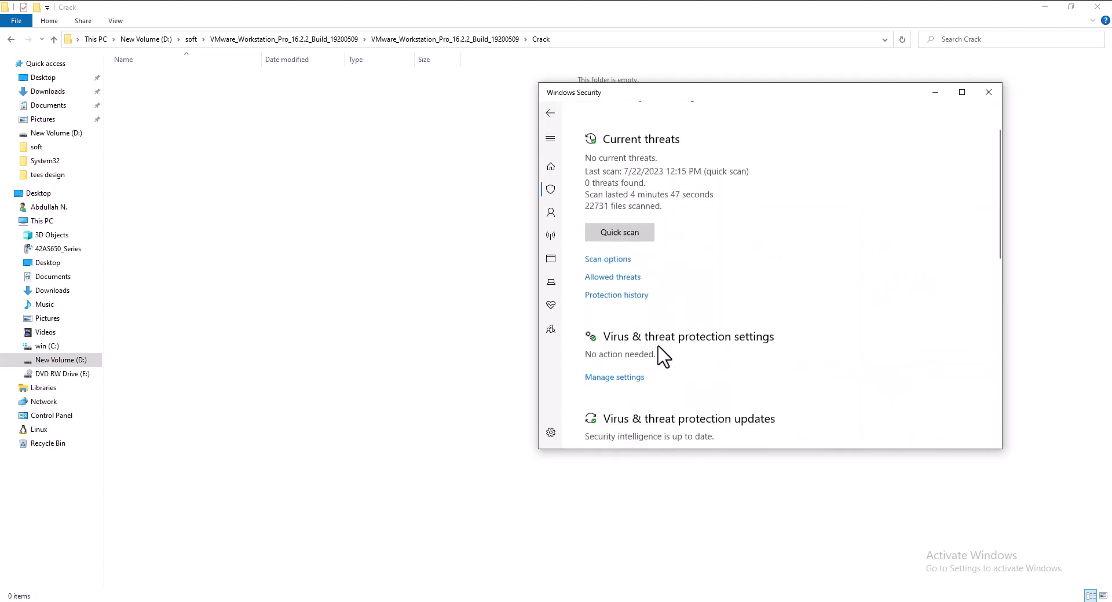
left_click(630, 379)
left_click(597, 264)
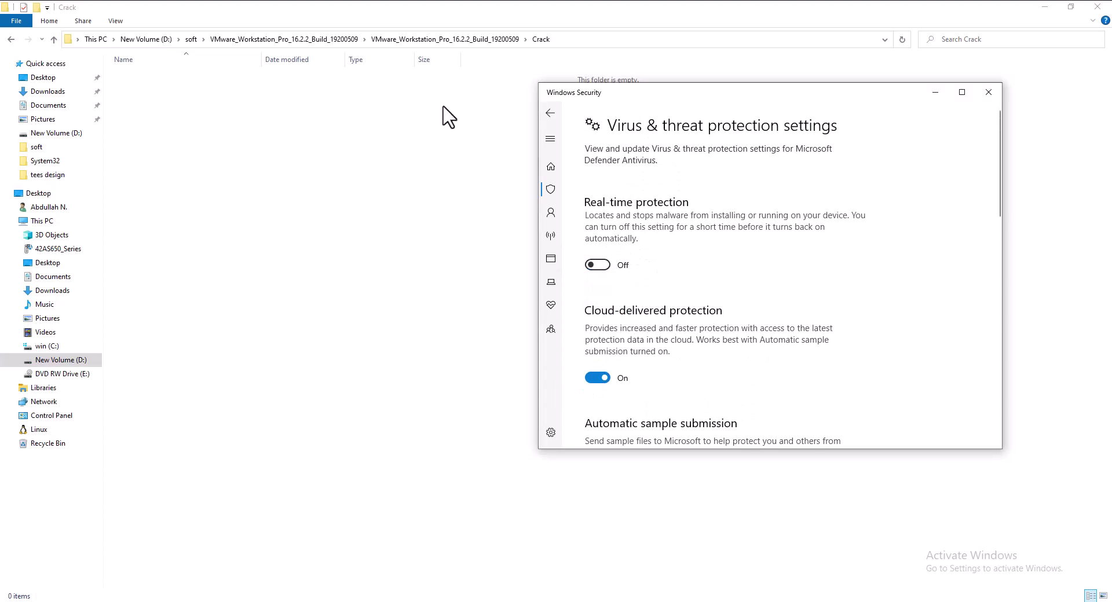
Open the VMware_Workstation_Pro_16.2.2_Build_19200509.rar archive in the soft folder by entering the archive password
left_click(191, 40)
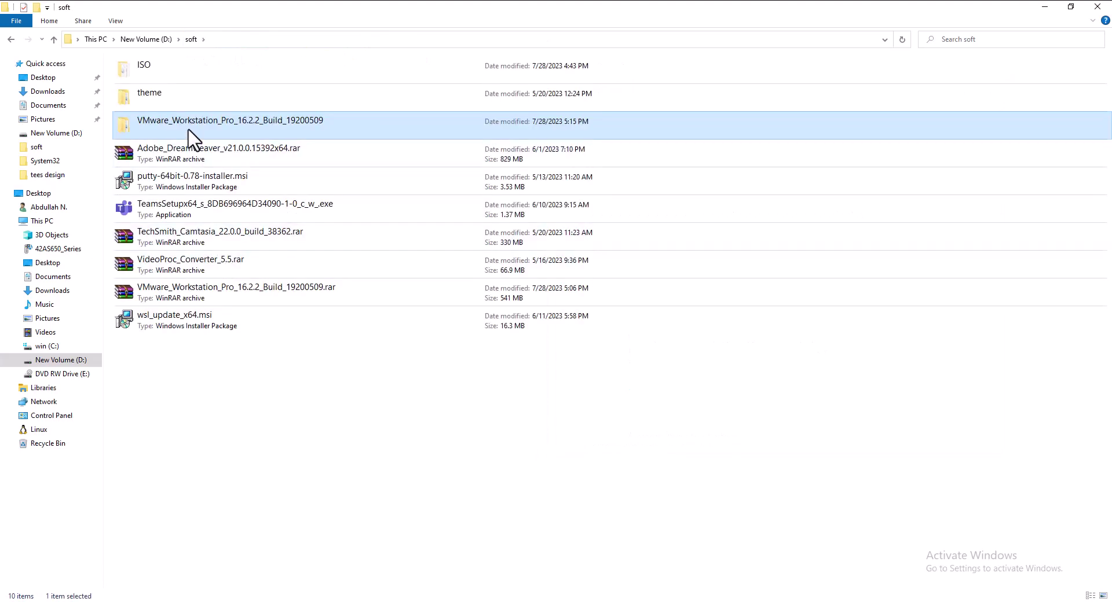
right_click(188, 130)
left_click(174, 291)
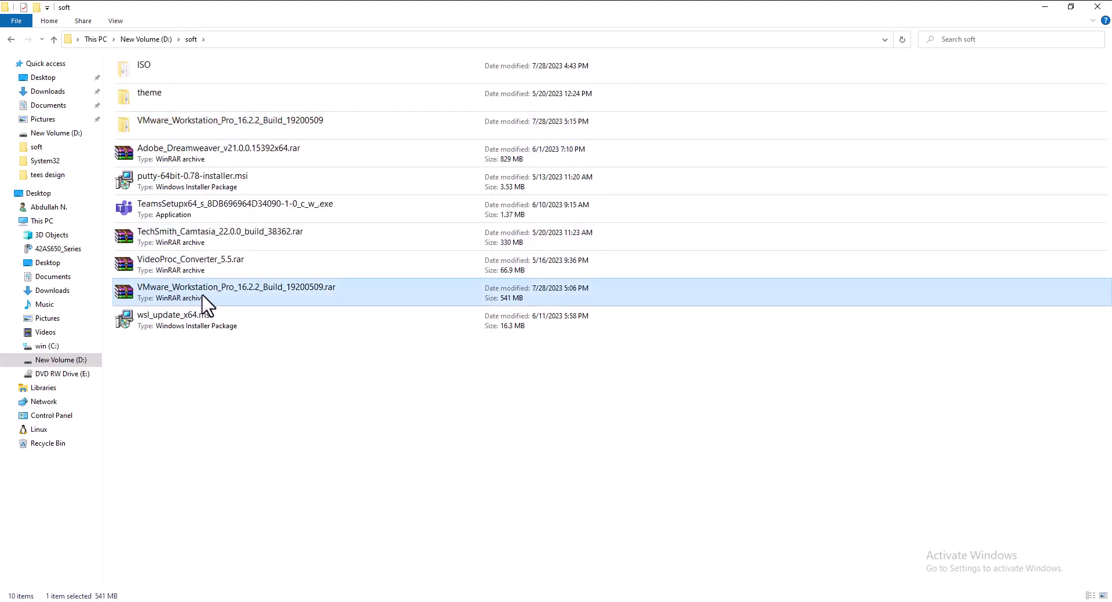
double_click(204, 294)
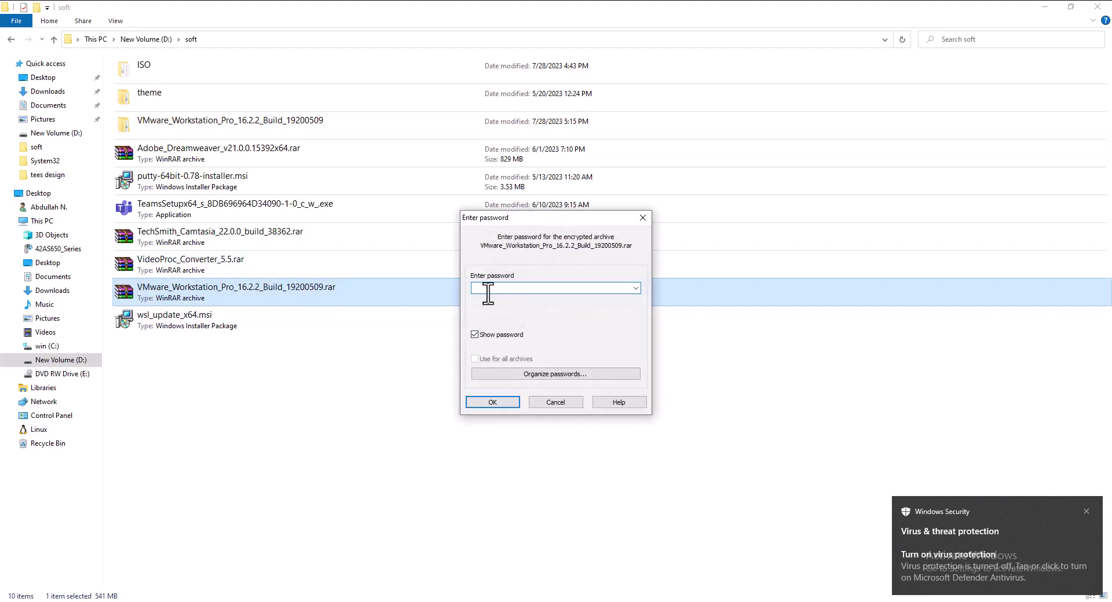
key("Return")
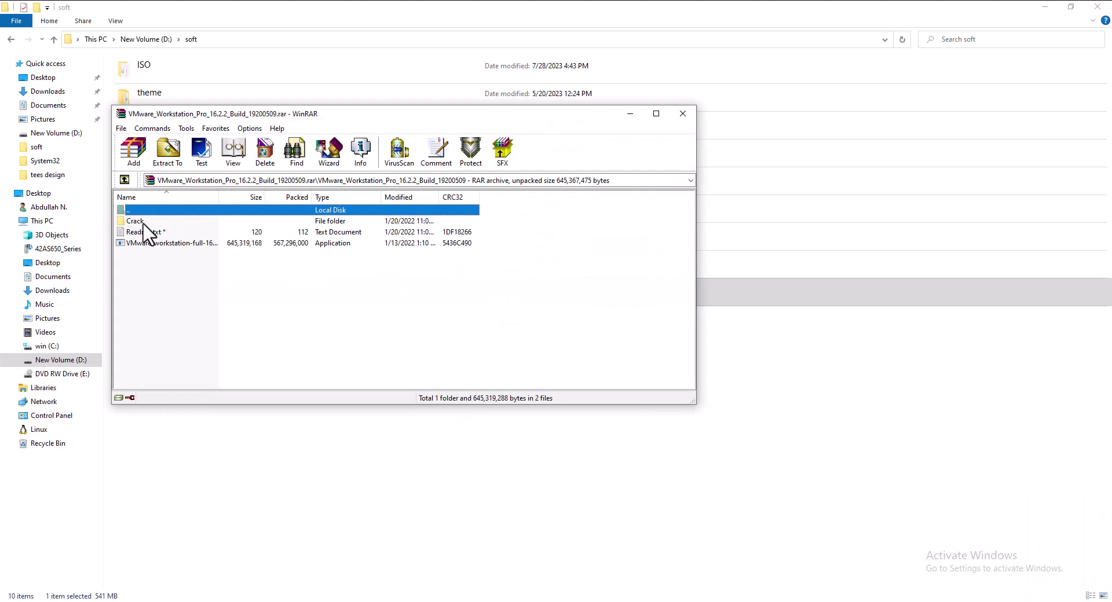
Extract the Crack folder from the WinRAR archive into the VMware_Workstation_Pro_16.2.2_Build_19200509 folder
double_click(142, 222)
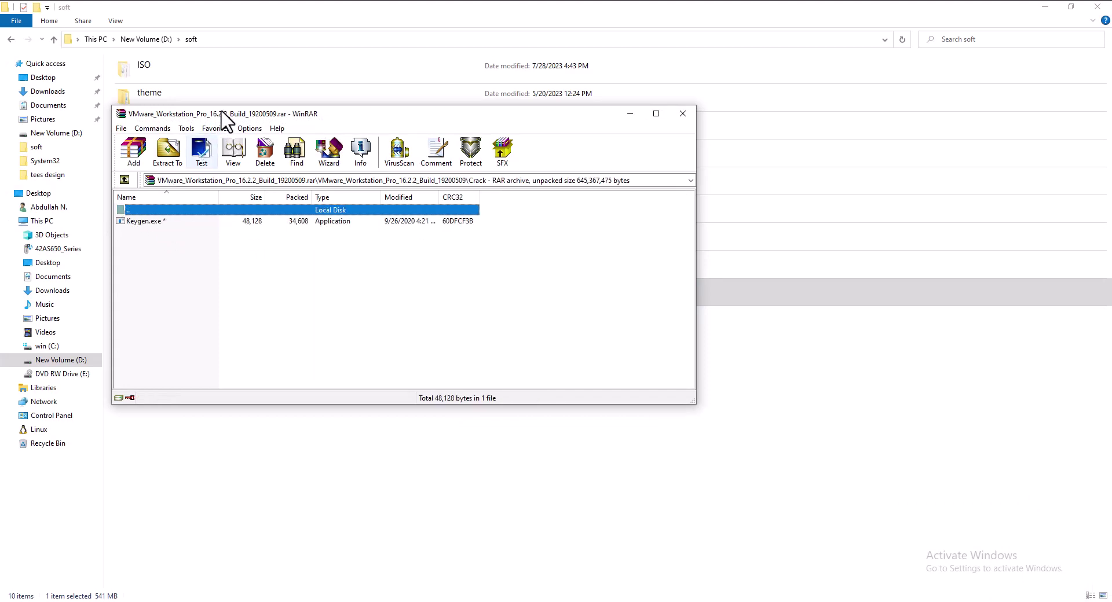
left_click_drag(224, 114, 286, 201)
left_click(211, 308)
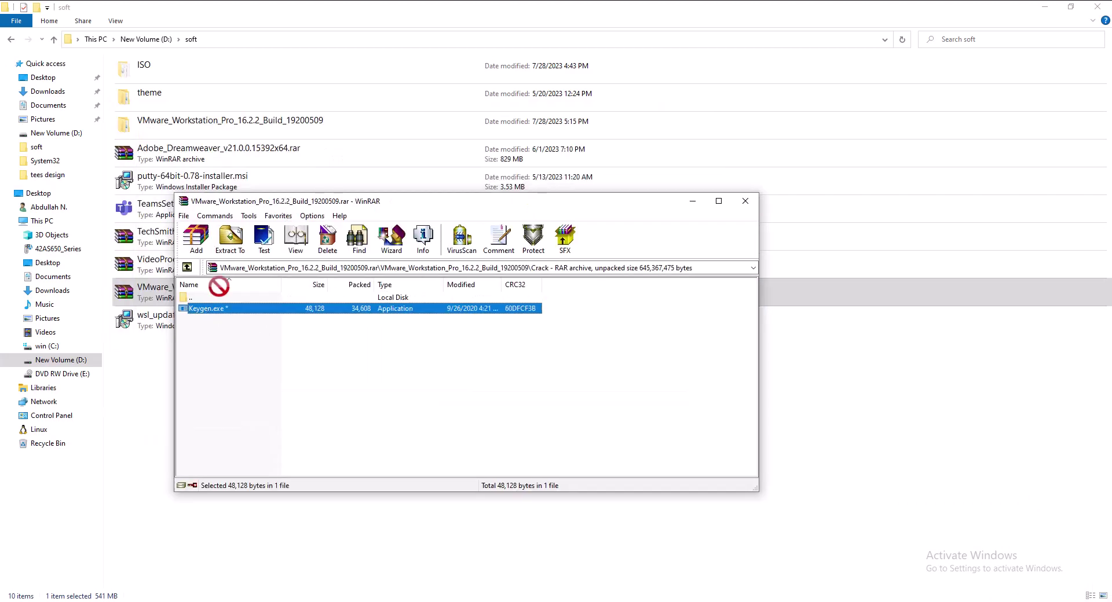
left_click(215, 215)
left_click(258, 399)
left_click(278, 440)
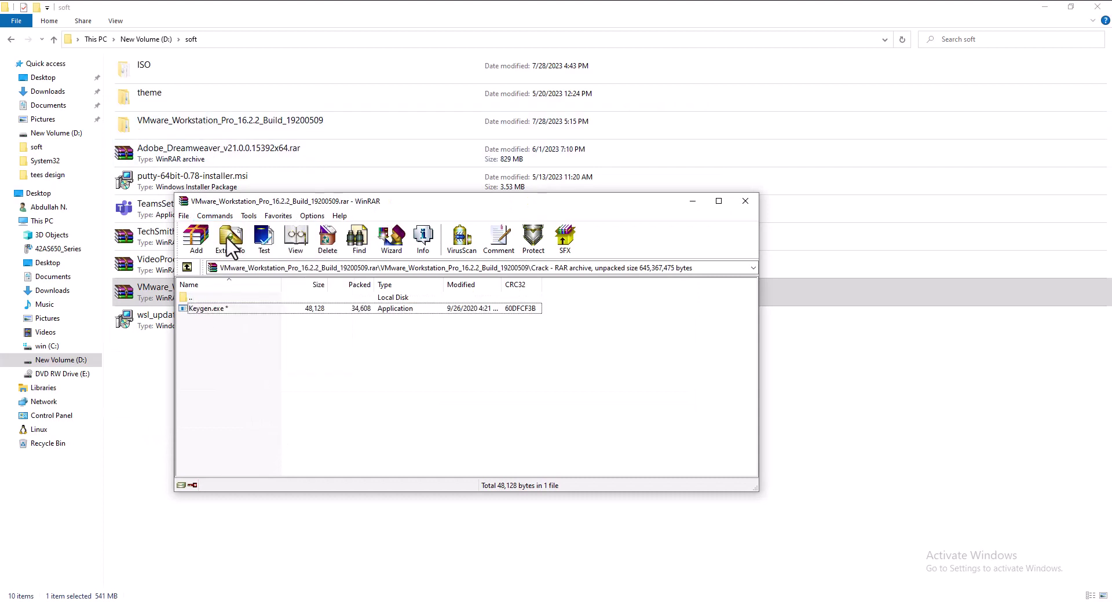
left_click(187, 267)
left_click_drag(197, 315, 249, 124)
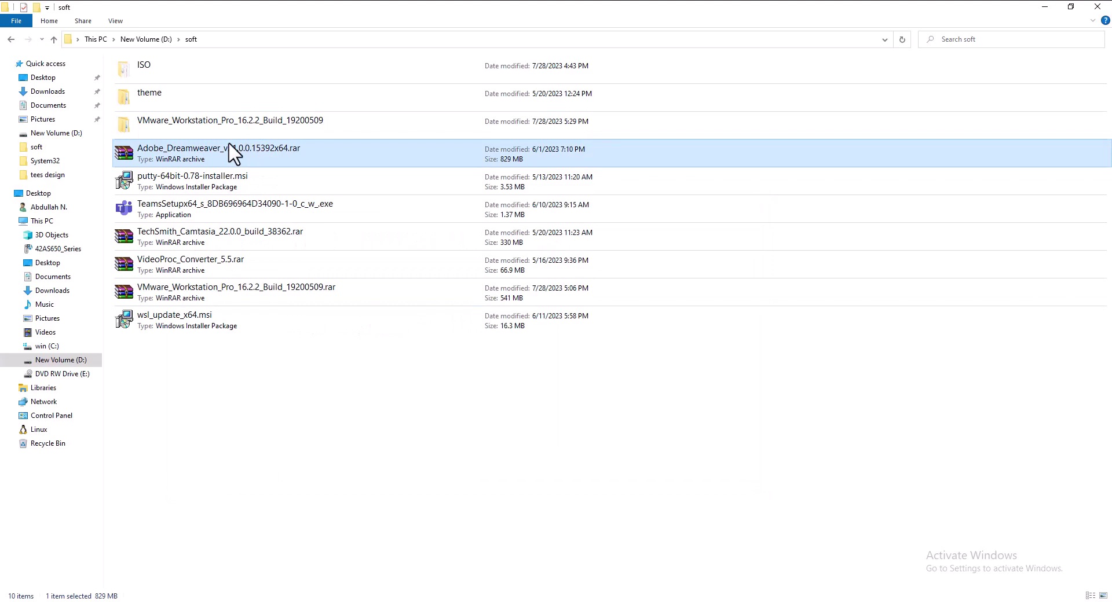
Run Keygen.exe from the newly extracted Crack folder, overriding the Windows malicious file warning
double_click(186, 126)
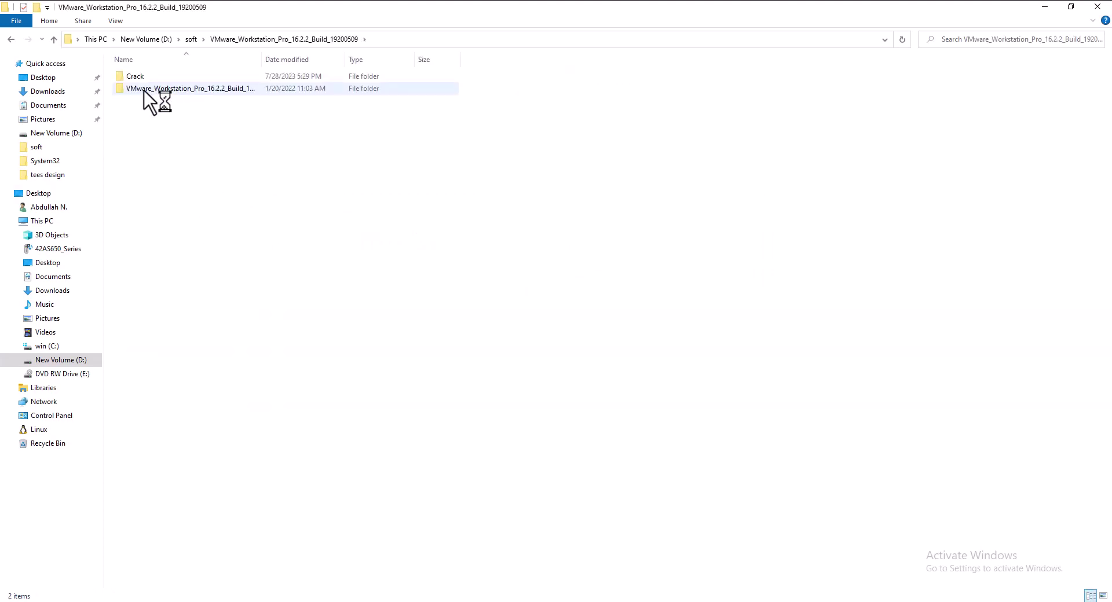
double_click(139, 79)
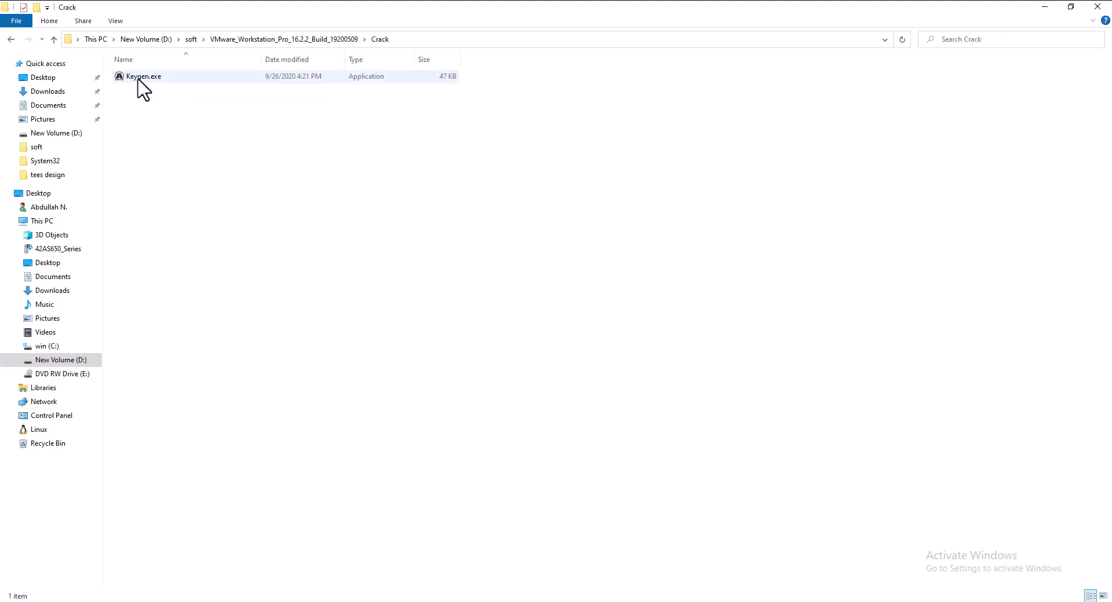
double_click(139, 77)
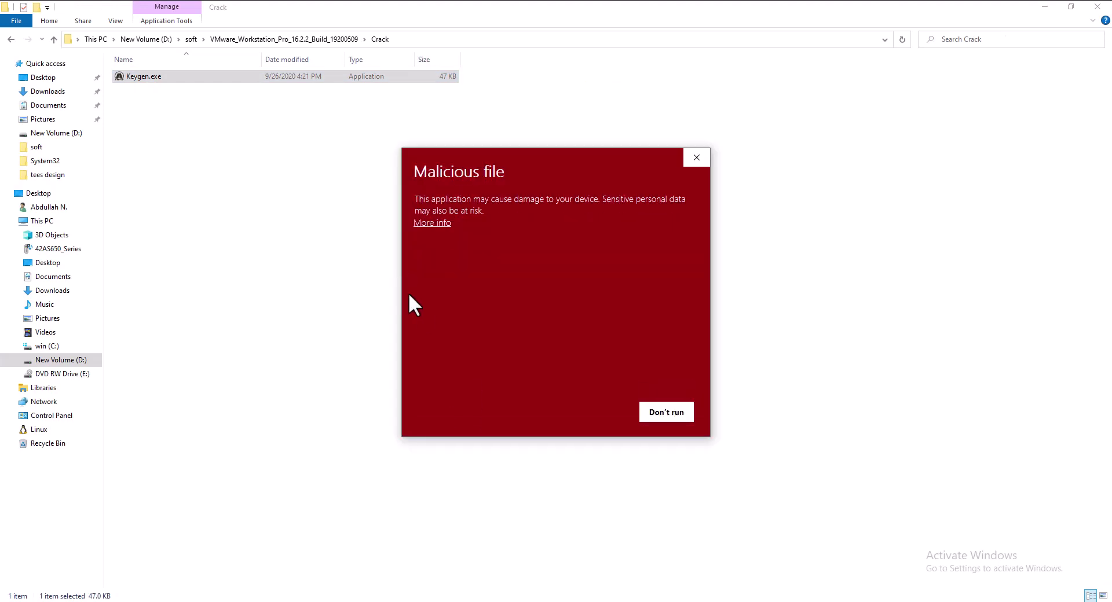
left_click(433, 223)
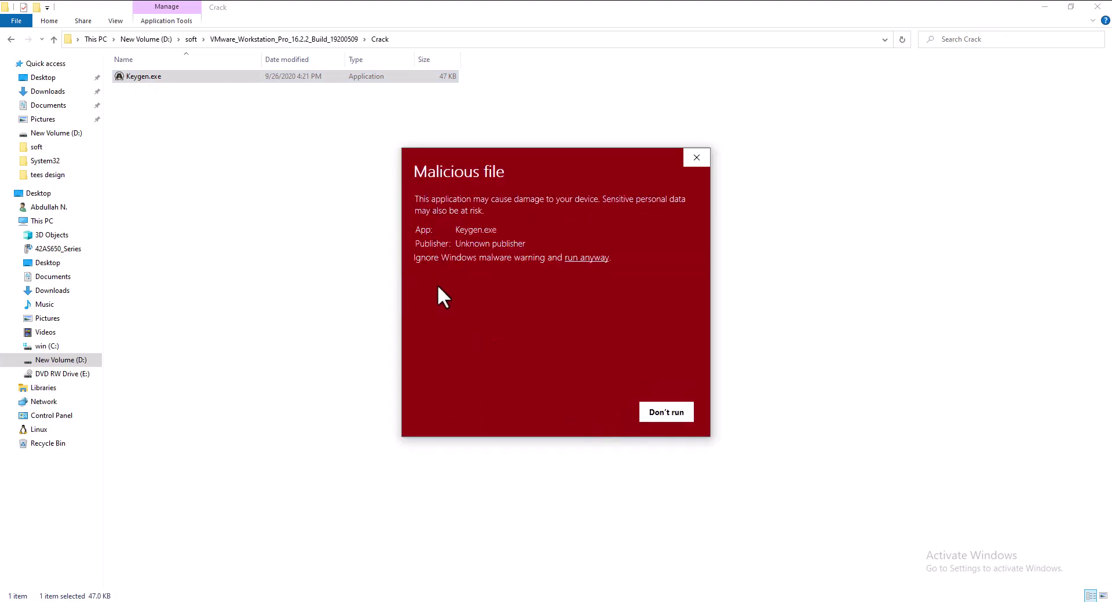
left_click(570, 259)
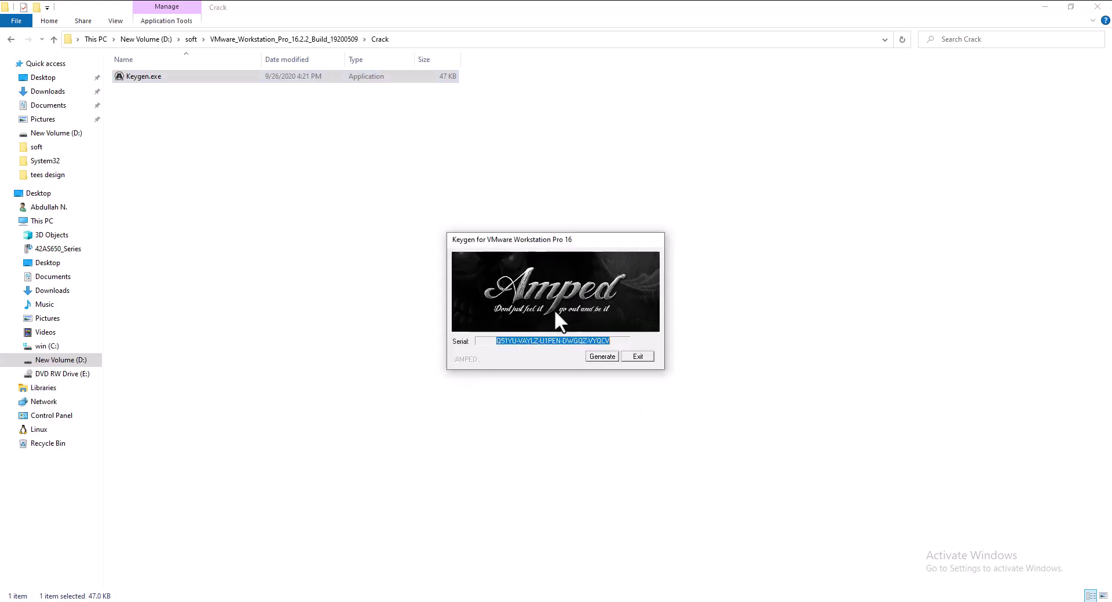
Copy the licence key from the keygen's Serial field
right_click(537, 345)
left_click(559, 380)
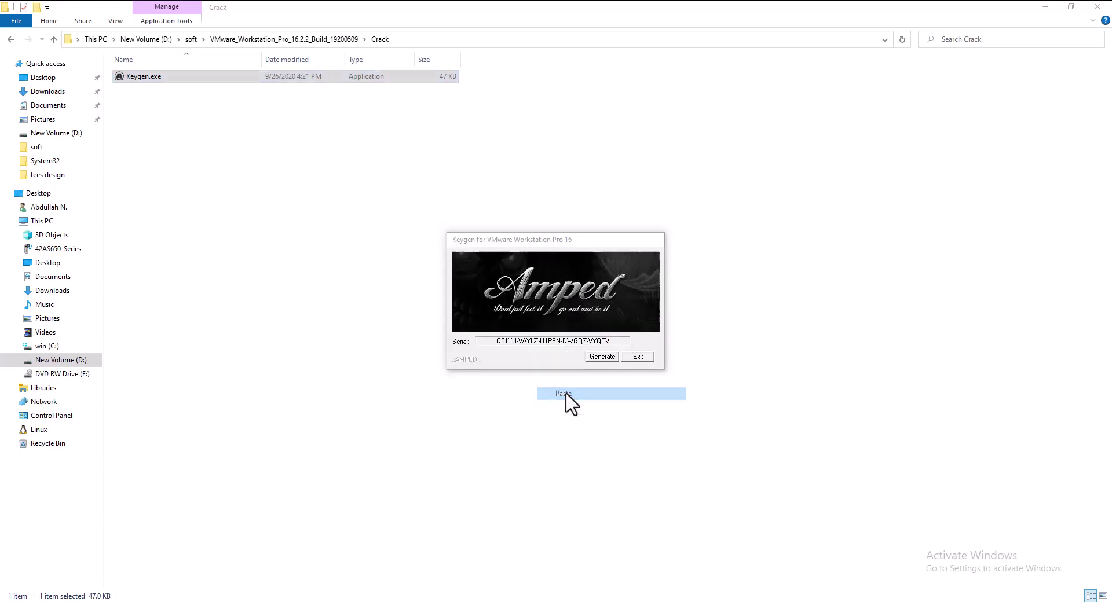
left_click(568, 401)
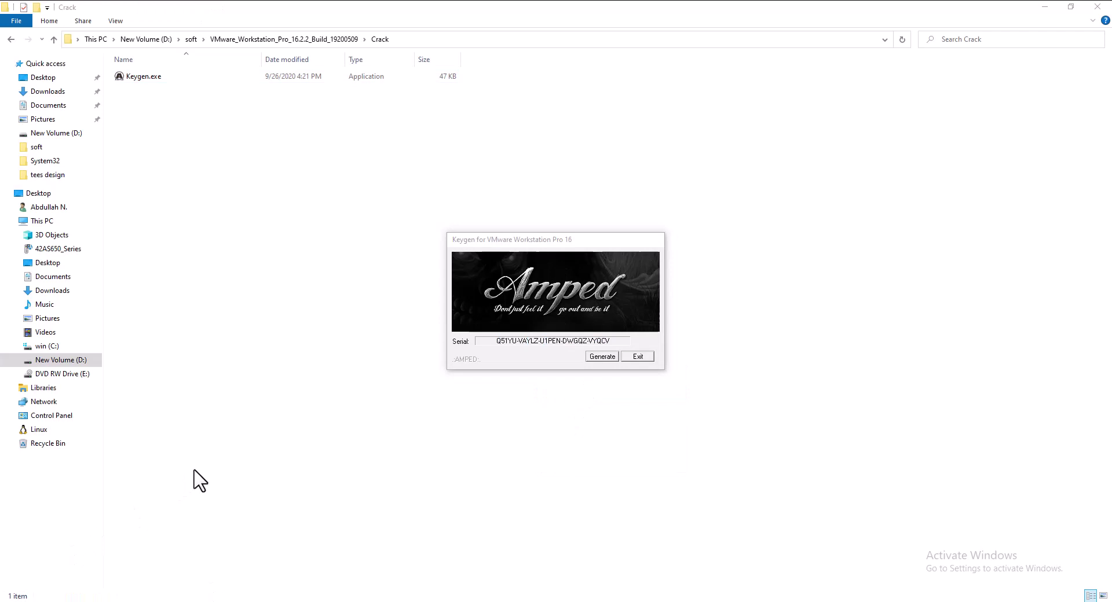
Try to launch VMware Workstation Pro, and move the keygen window away from the centre of the screen
key("super")
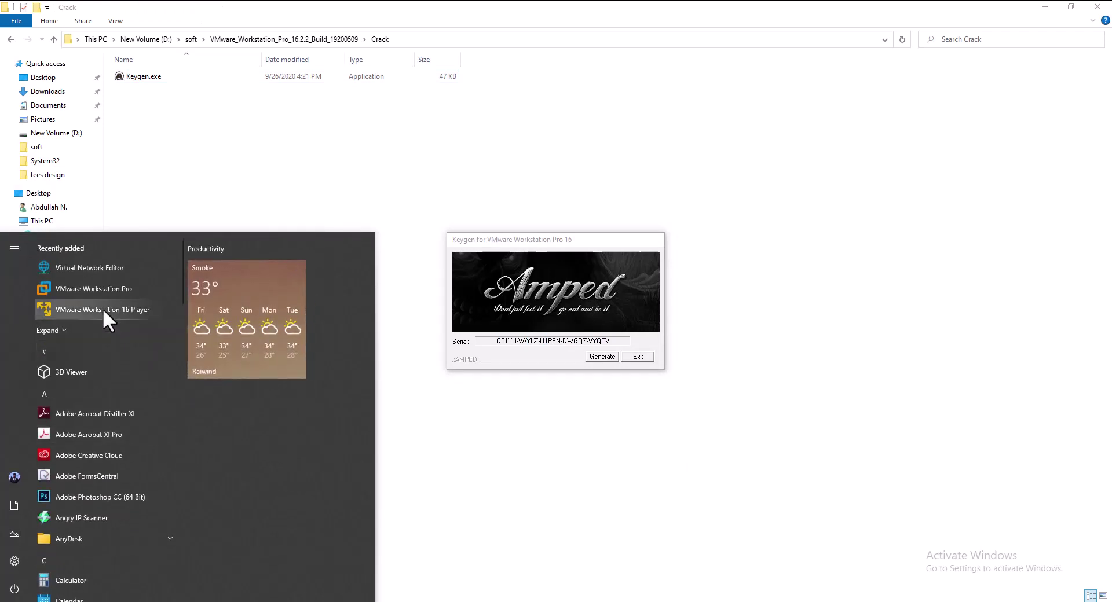
left_click(102, 294)
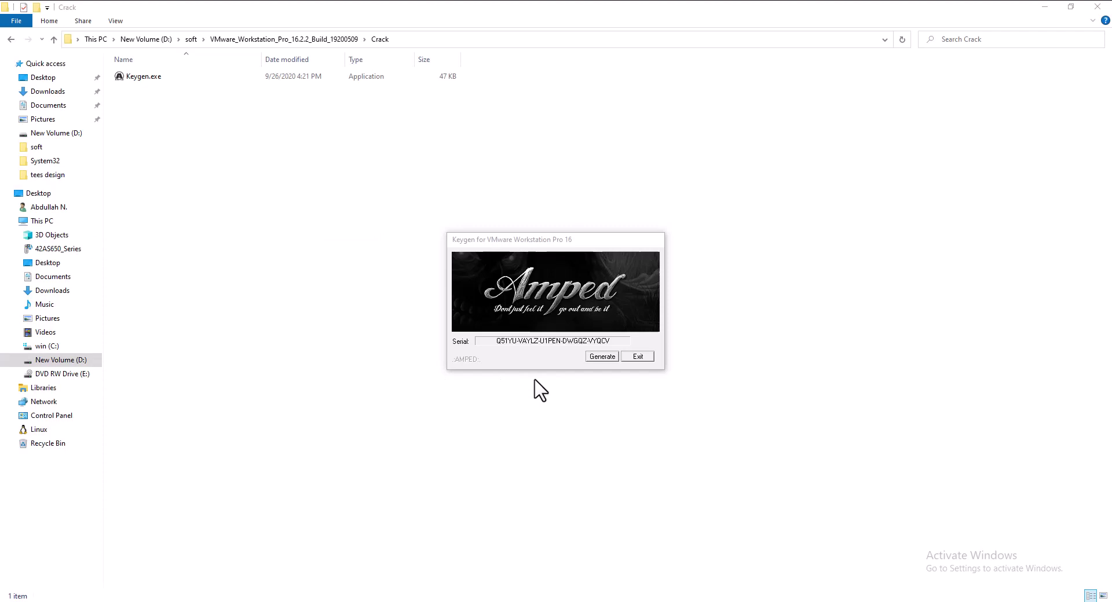
left_click_drag(583, 239, 192, 186)
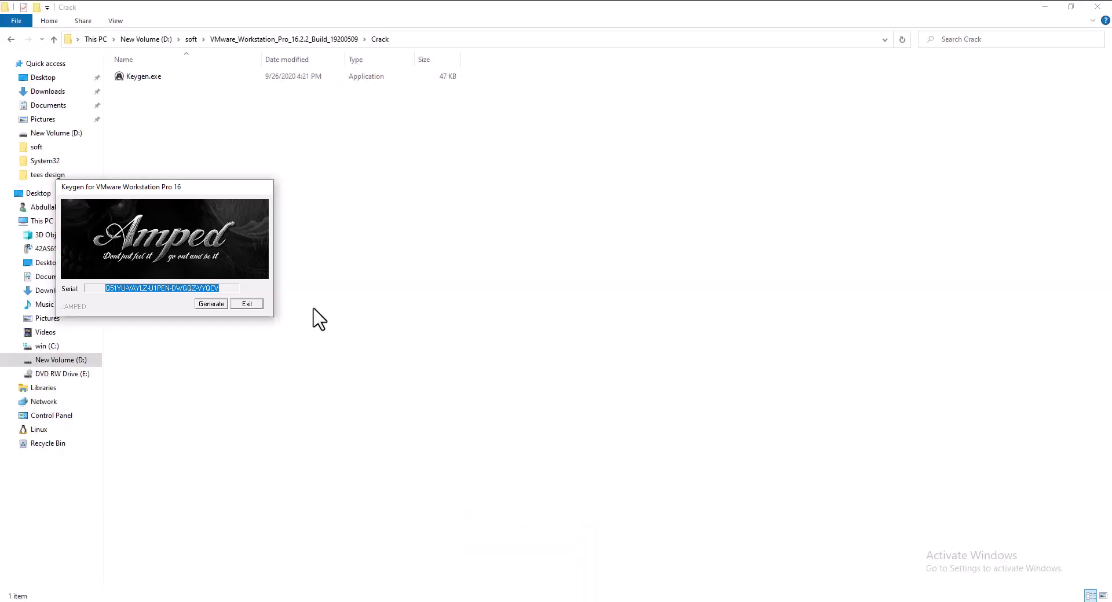
Open the nested VMware_Workstation_Pro_16.2.2_Build_19200509 folder and check its Readme.txt file
left_click(320, 39)
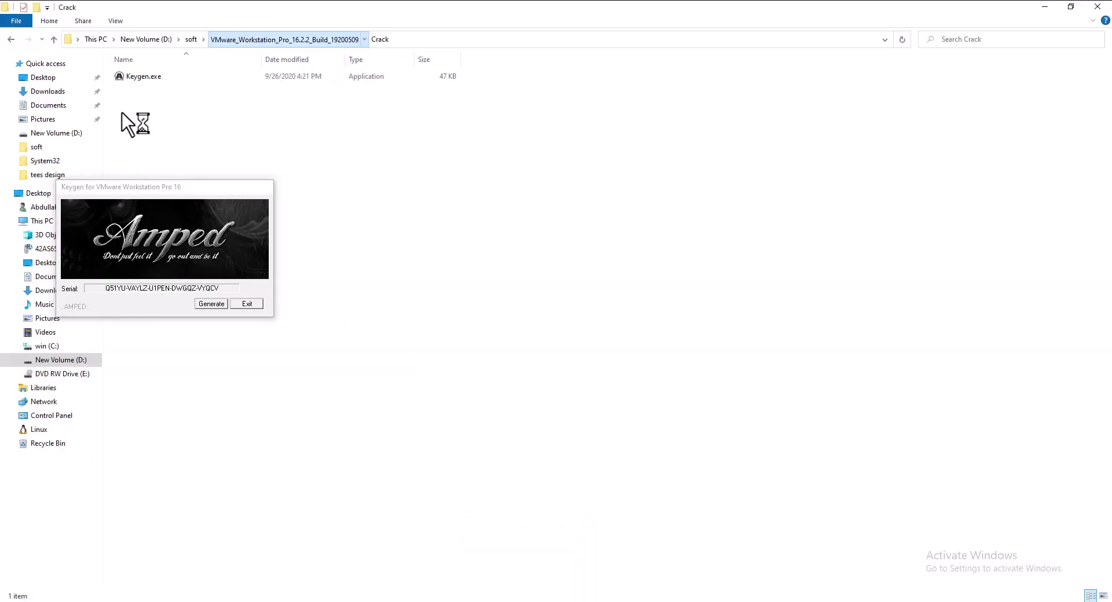
double_click(152, 89)
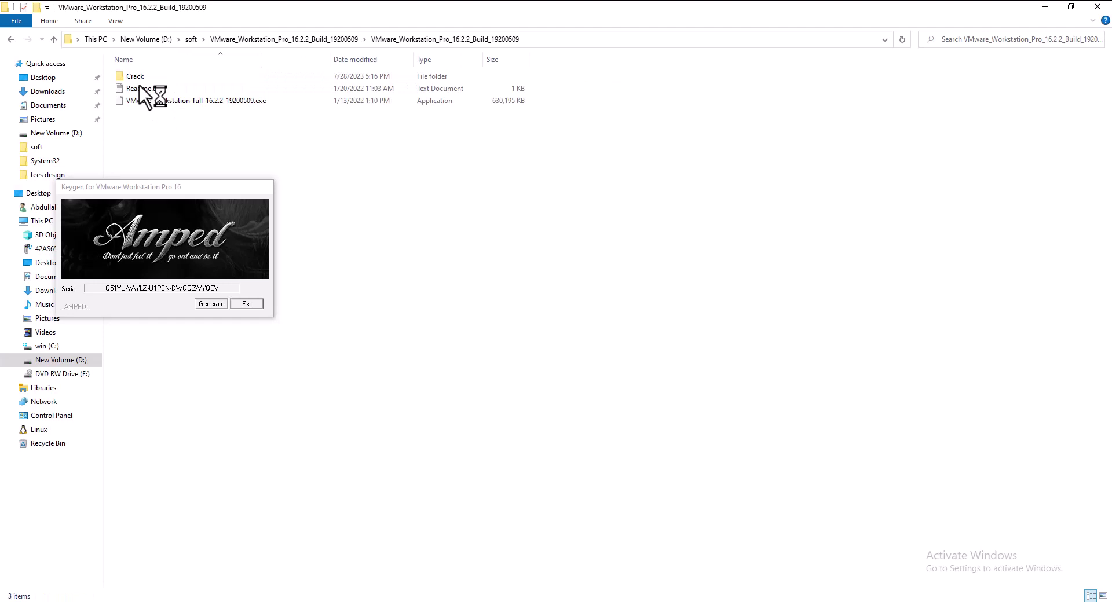
left_click(143, 88)
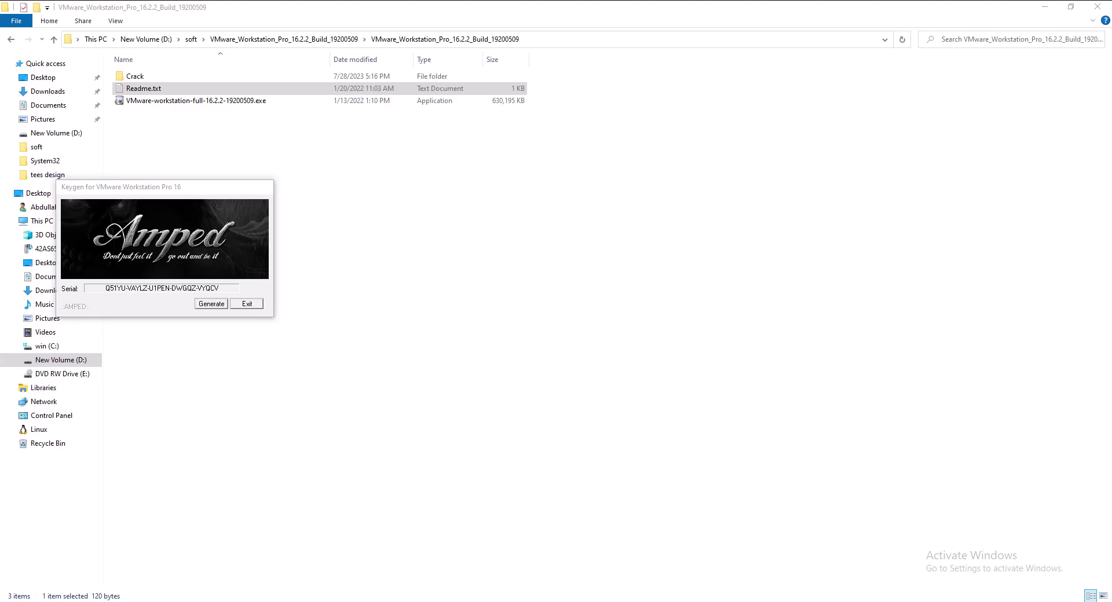
key("alt+Tab")
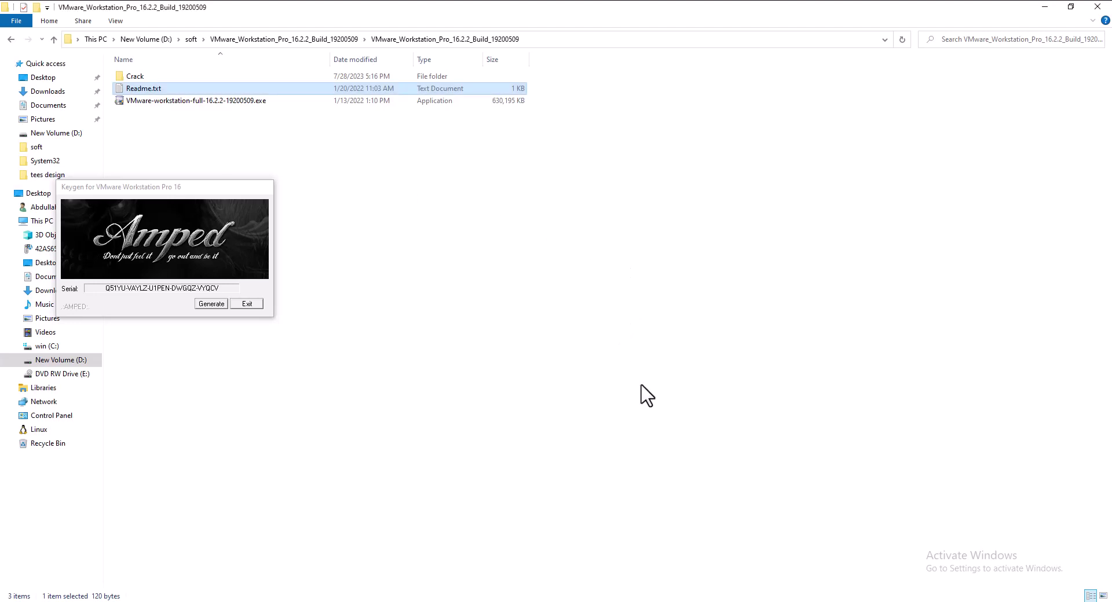
Turn off Wi-Fi in the Windows network controls
left_click(934, 596)
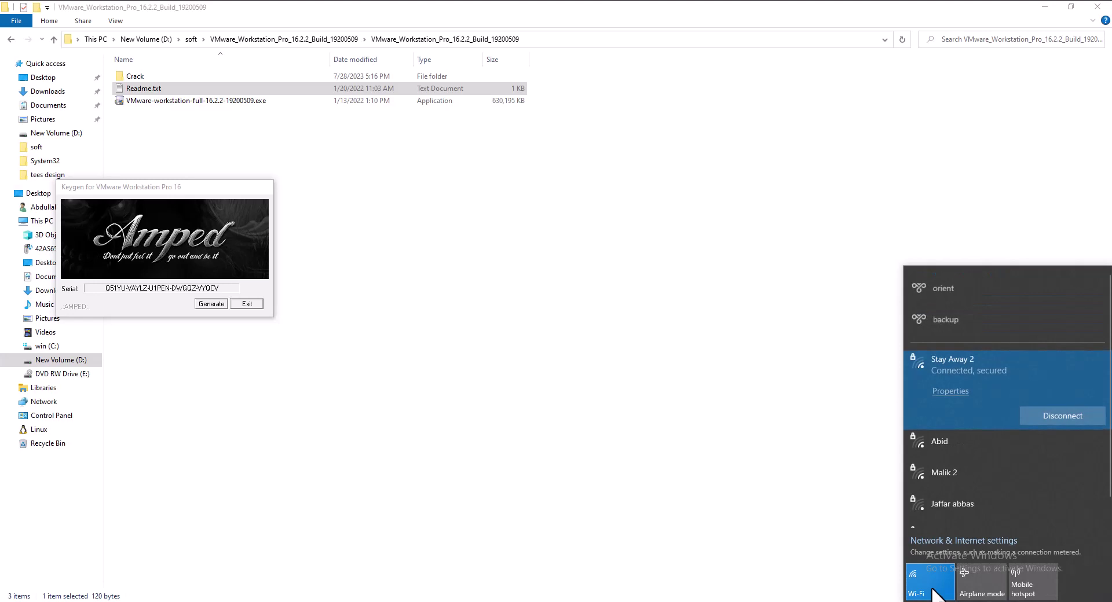
left_click(637, 481)
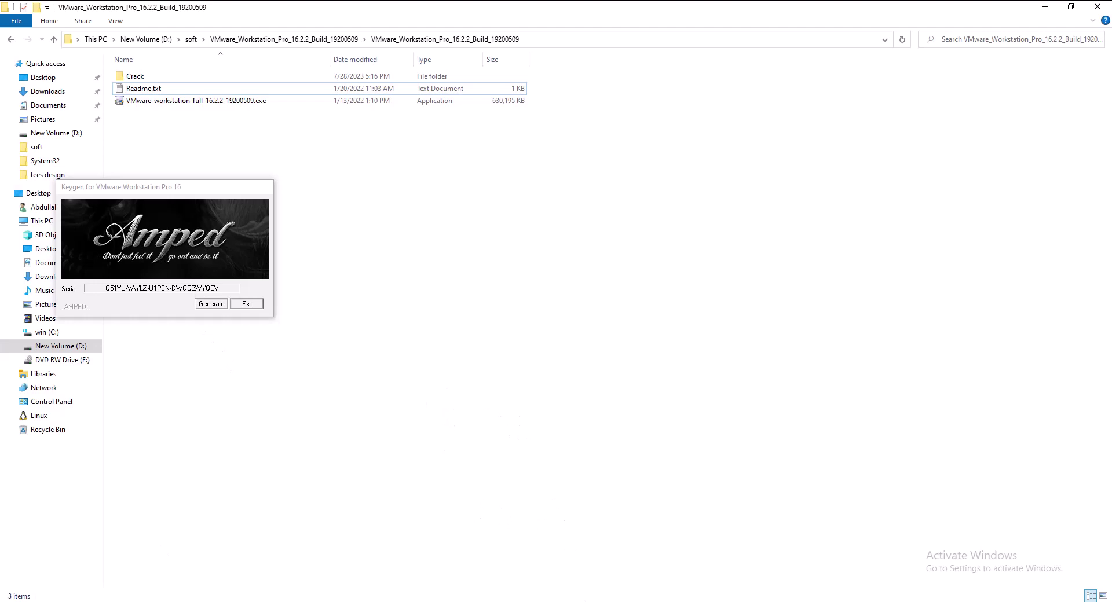
Launch VMware Workstation Pro from the recently added apps to reach its license key dialog
key("super")
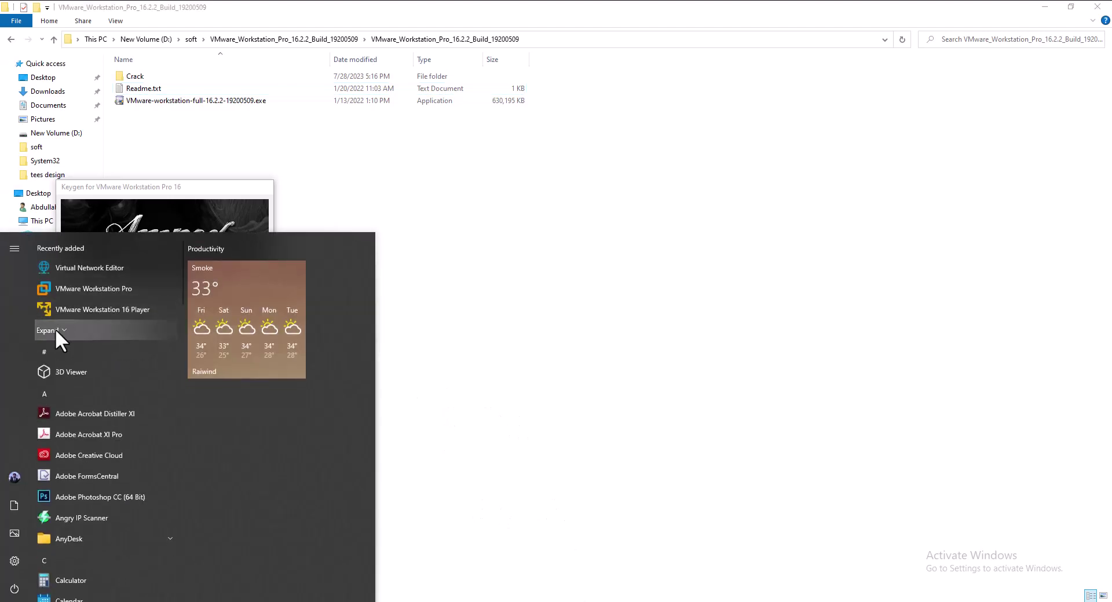
left_click(55, 329)
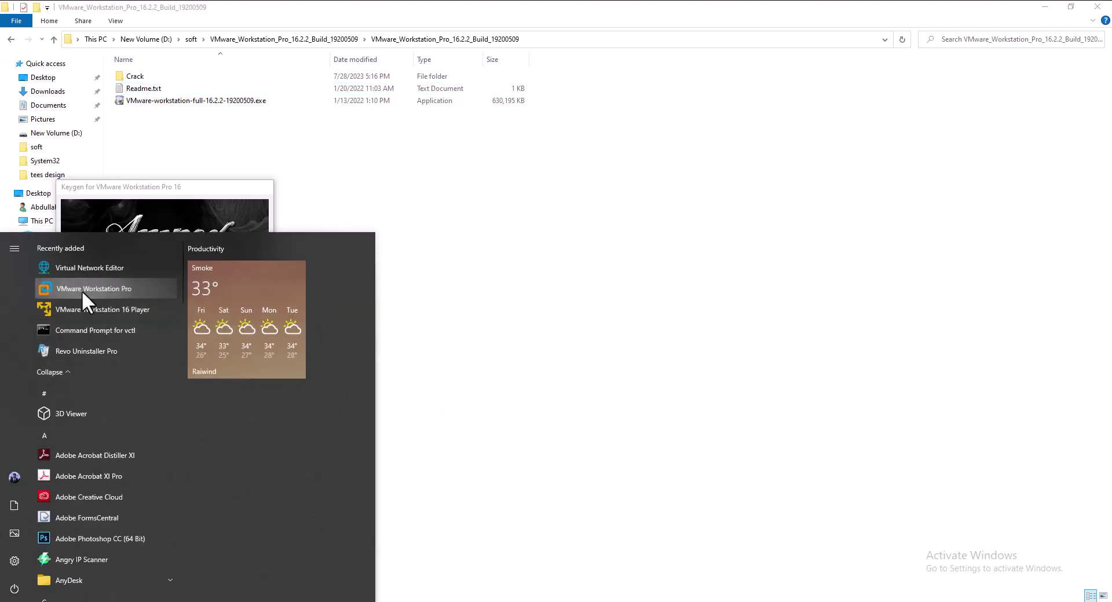
right_click(81, 290)
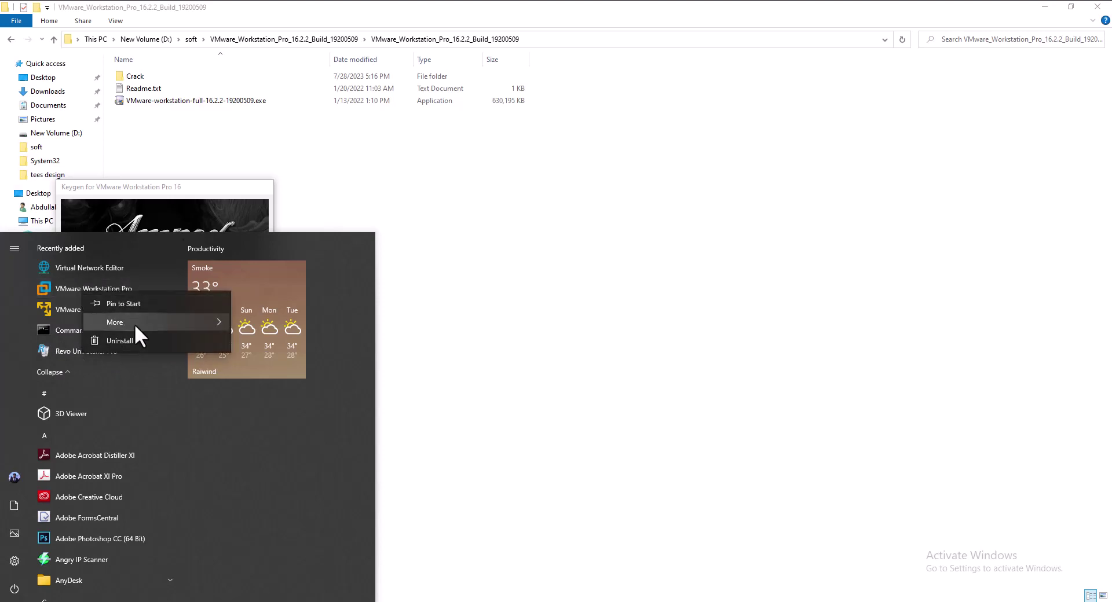
mouse_move(228, 325)
left_click(281, 346)
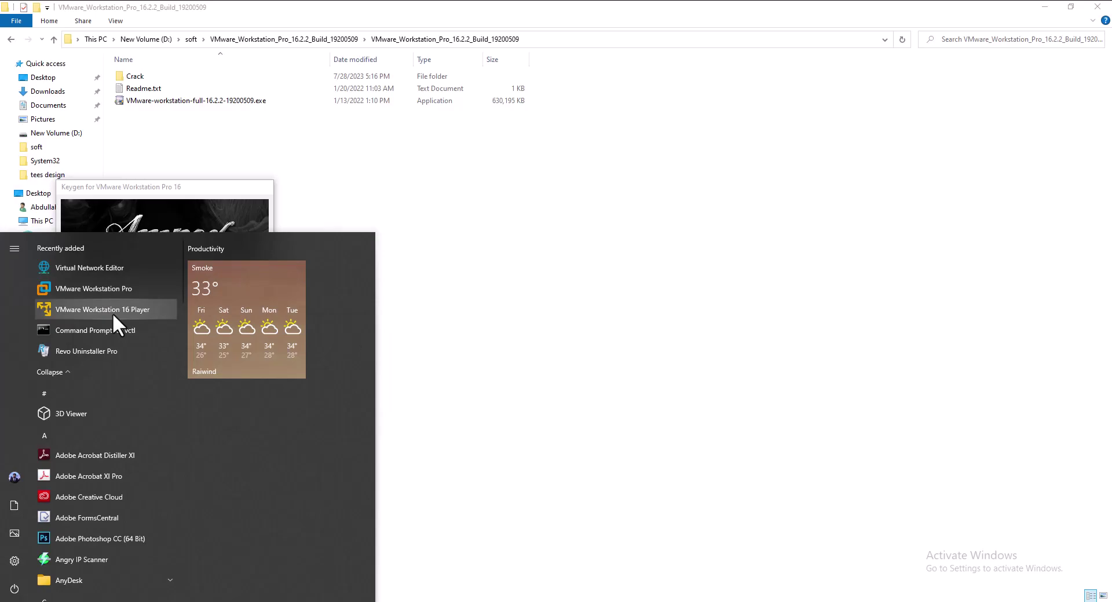
left_click(529, 405)
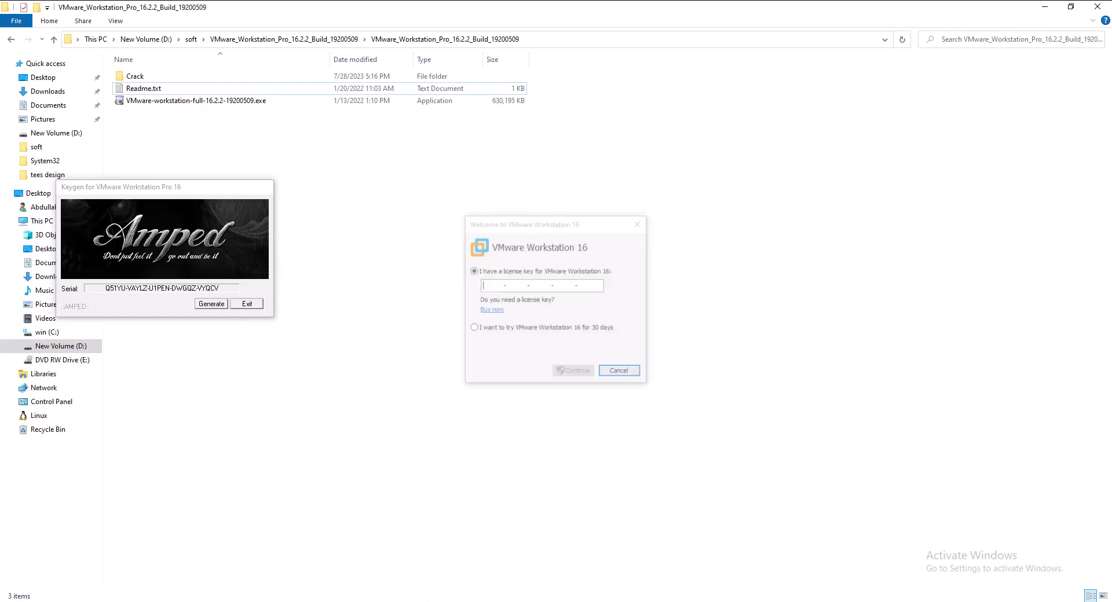
Generate a new serial and try to license VMware Workstation 16 by pasting the clipboard contents as the license key
left_click(212, 304)
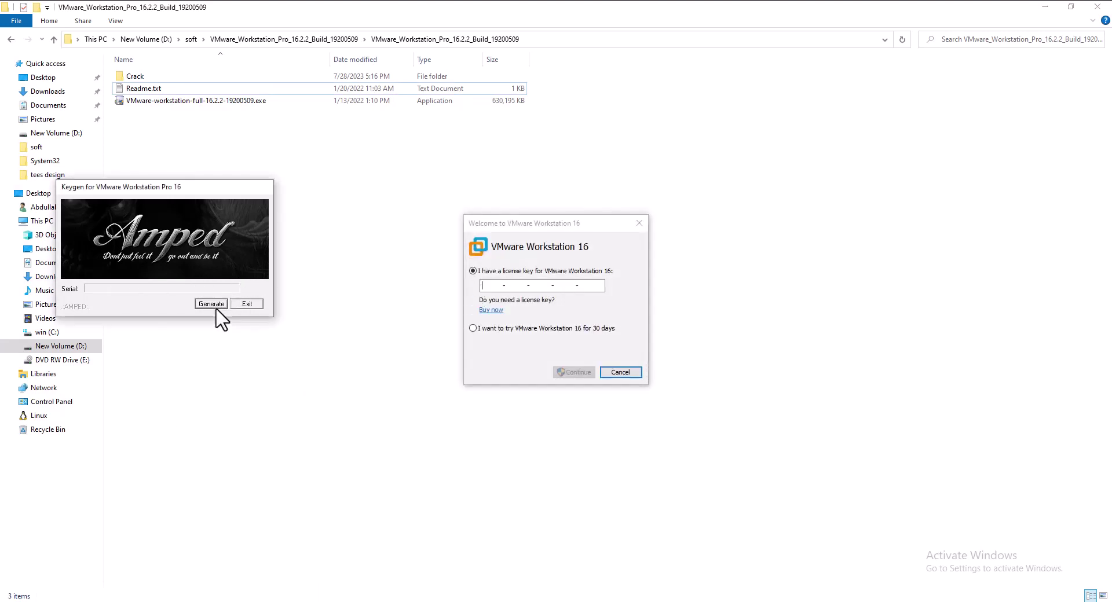
left_click(493, 286)
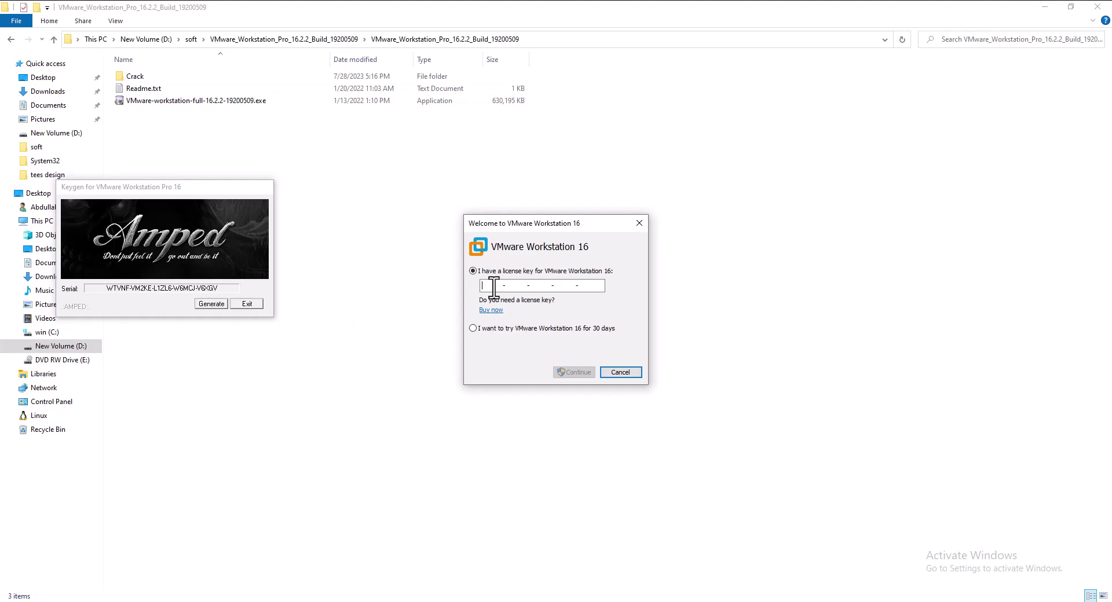
key("ctrl+v")
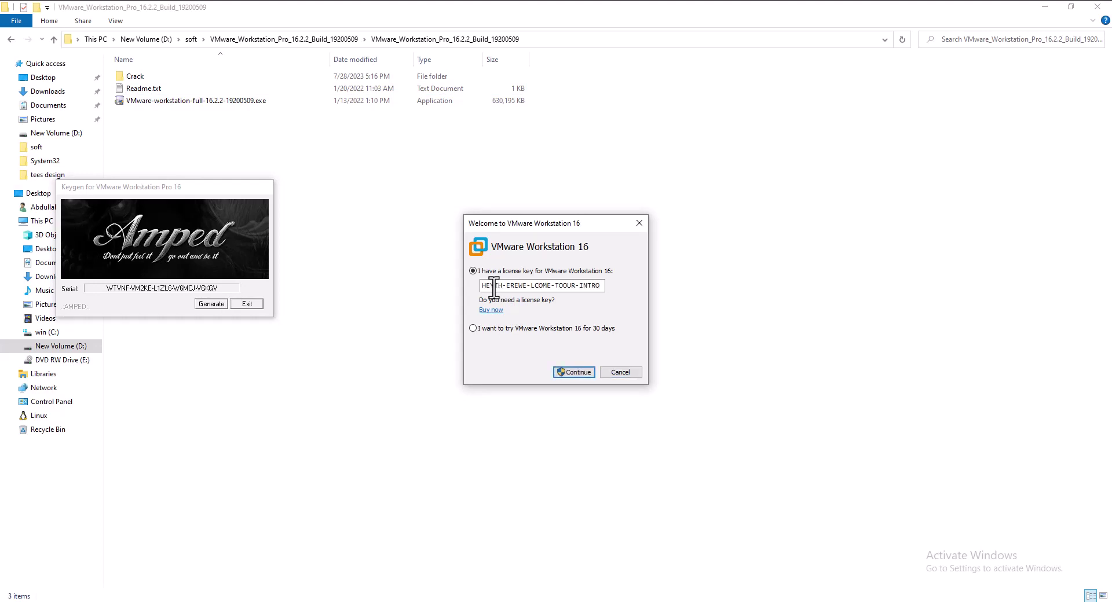
left_click(575, 372)
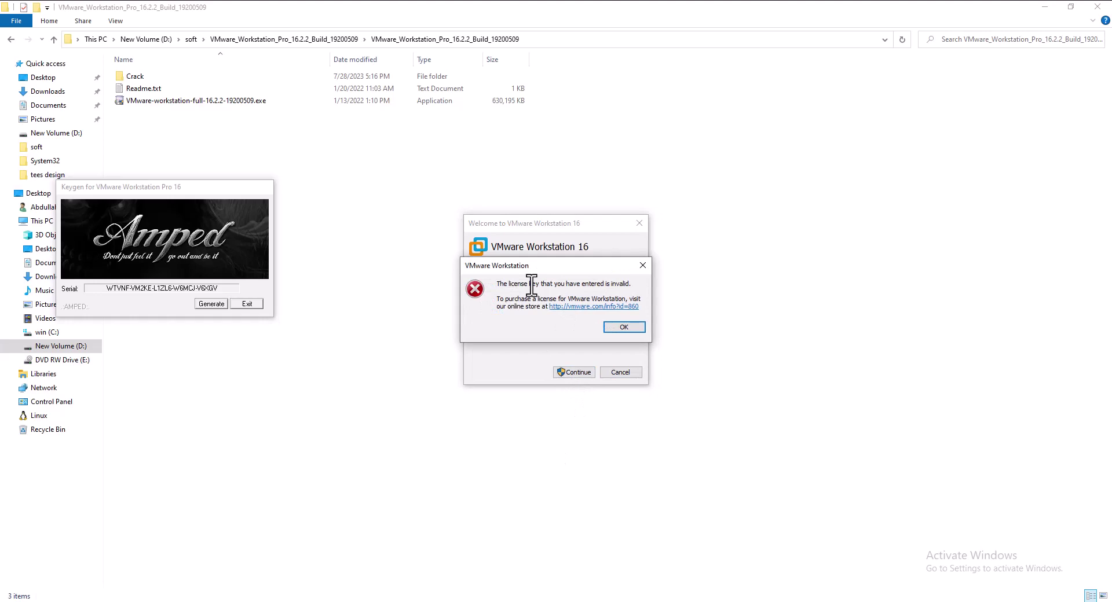
left_click(627, 327)
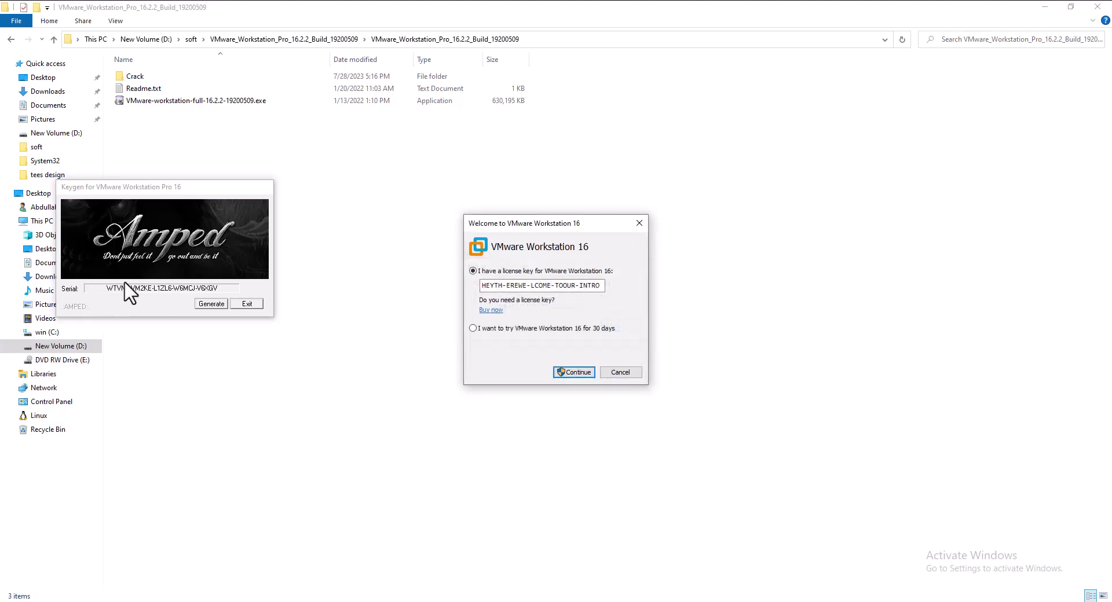
Generate another serial in the keygen and copy it from the Serial field
left_click(198, 303)
left_click(198, 304)
left_click(198, 304)
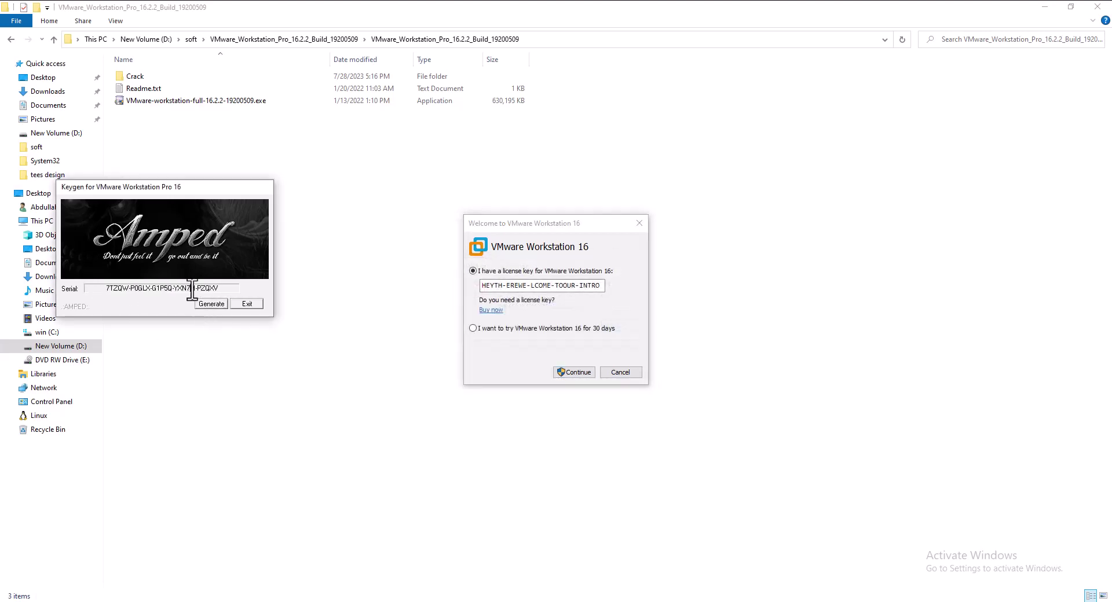
mouse_move(225, 288)
left_mouse_down()
mouse_move(109, 305)
mouse_move(238, 284)
left_mouse_up()
key("ctrl+c")
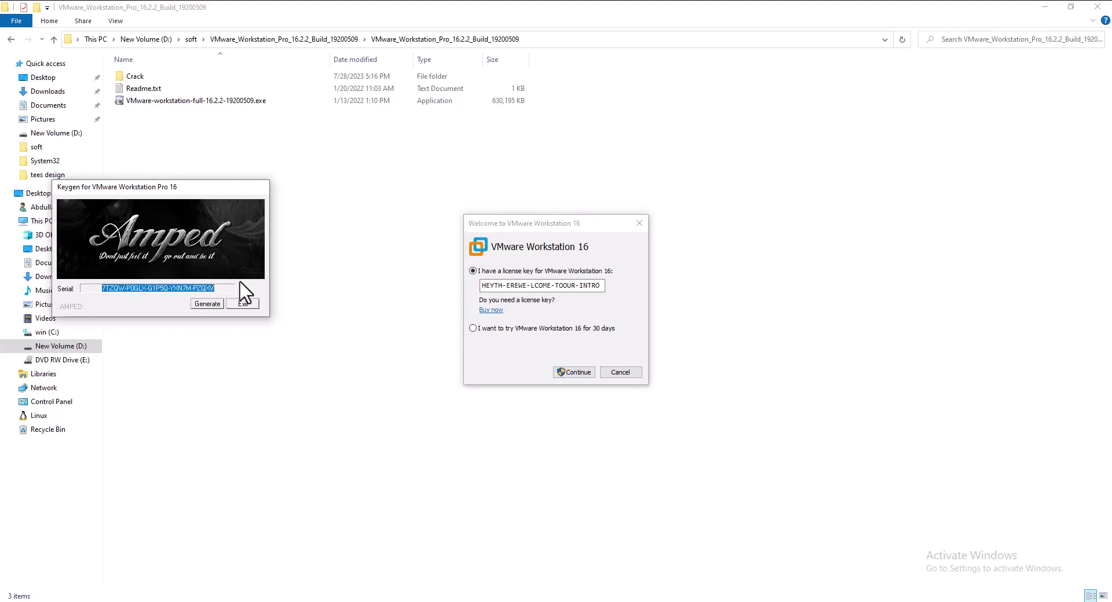
Replace the rejected entry in the VMware Workstation 16 license key field with the copied serial and finish the licensing dialog
left_click(602, 285)
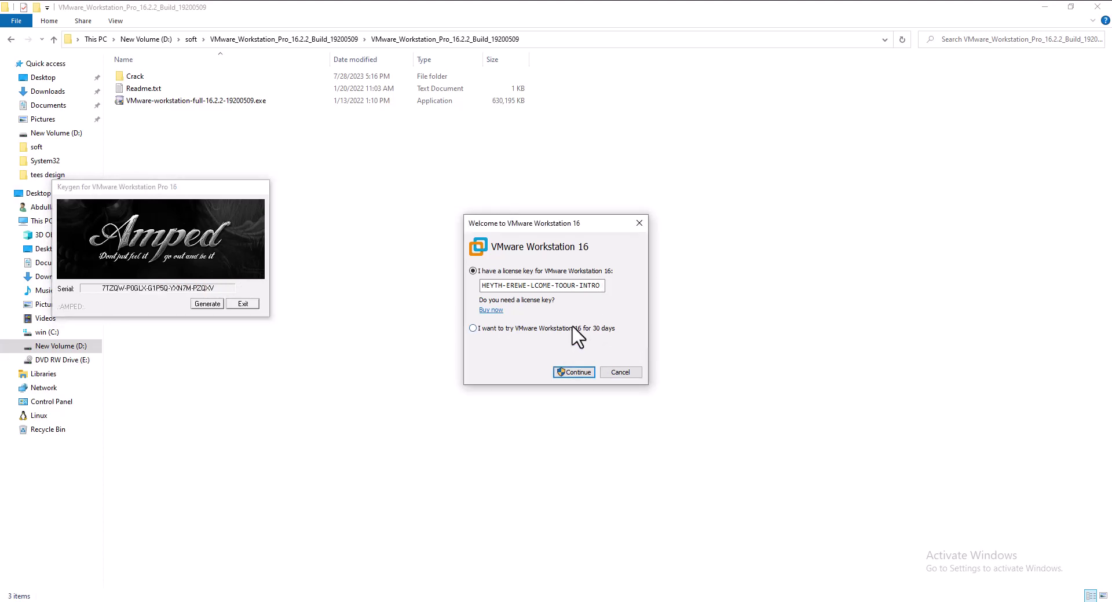
key("BackSpace")
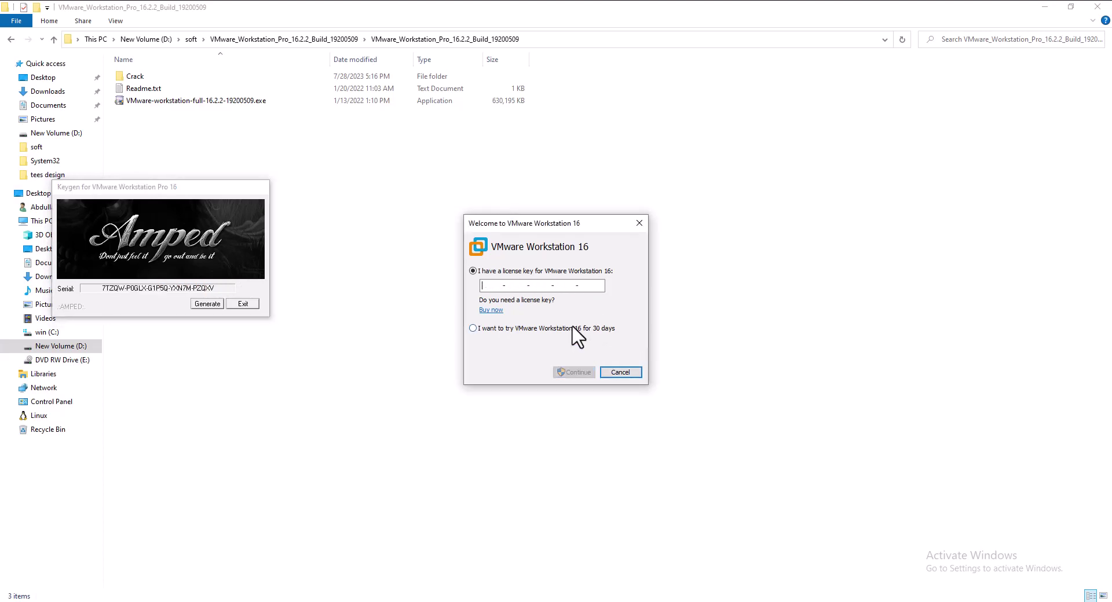
key("ctrl+v")
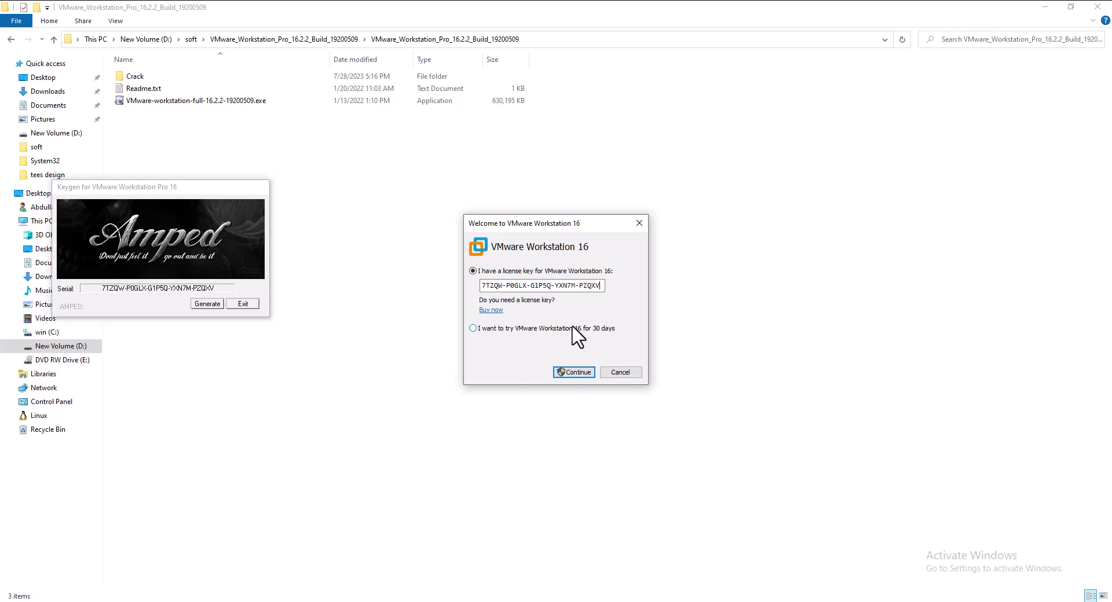
key("Return")
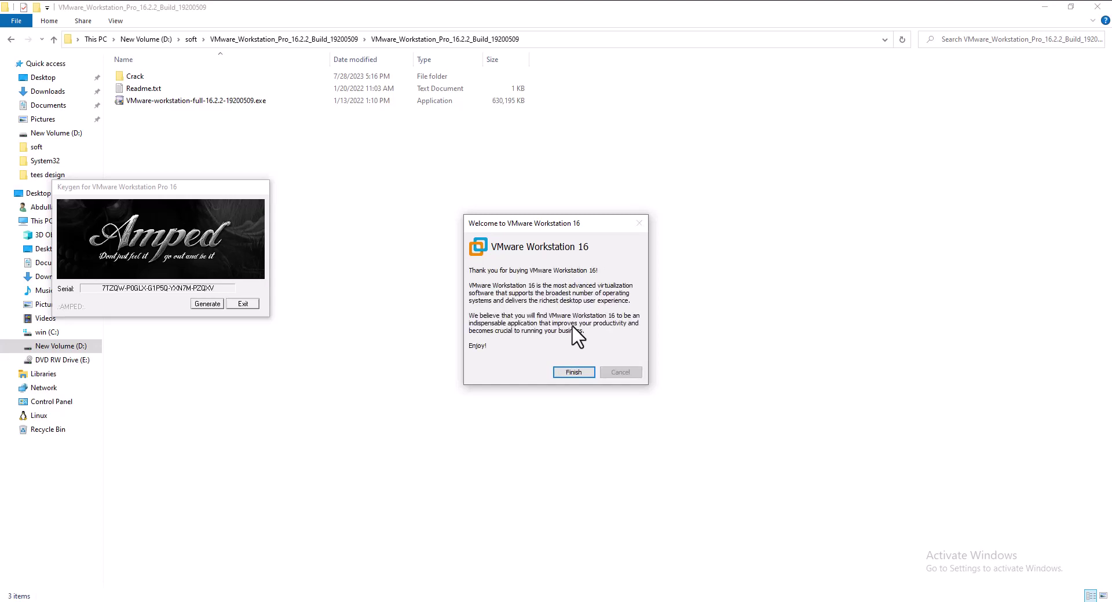
left_click(574, 372)
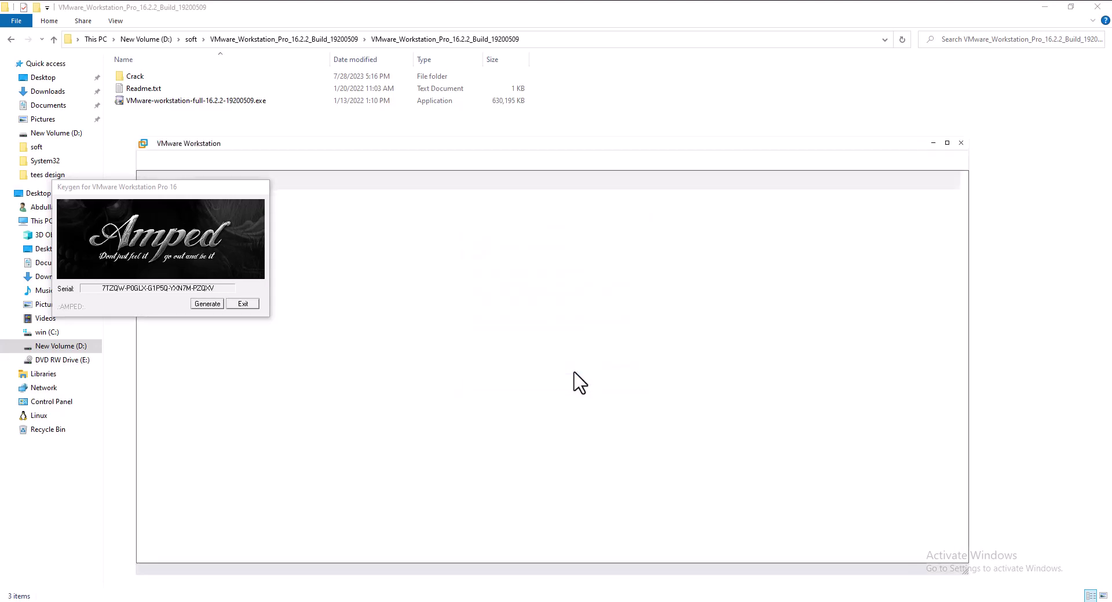
Exit the keygen and permanently delete the Crack folder from the outer VMware_Workstation_Pro_16.2.2_Build_19200509 folder
left_click(256, 307)
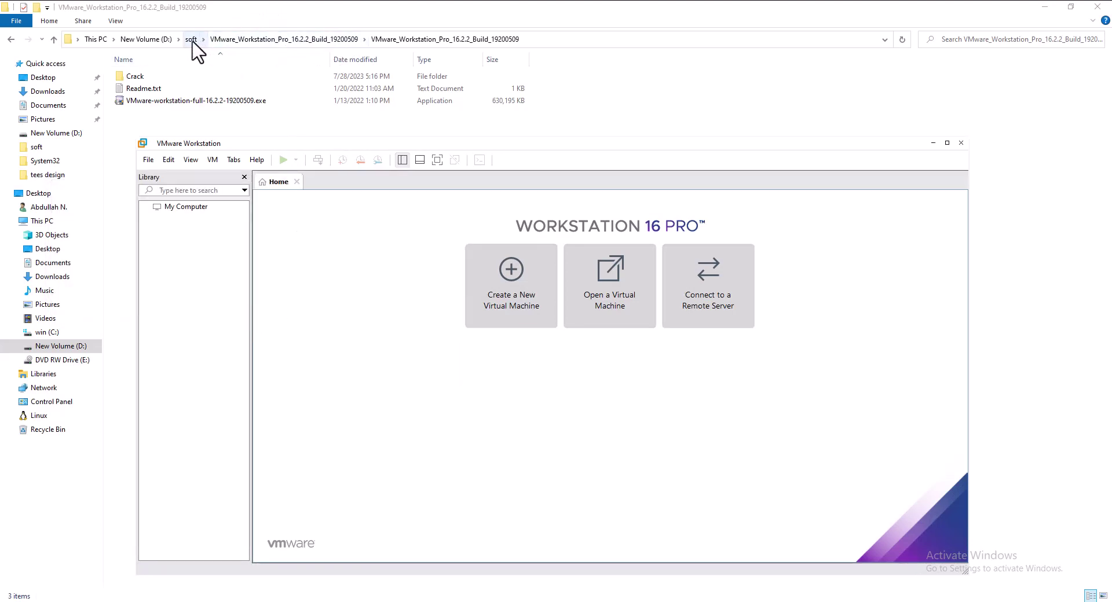
left_click(238, 40)
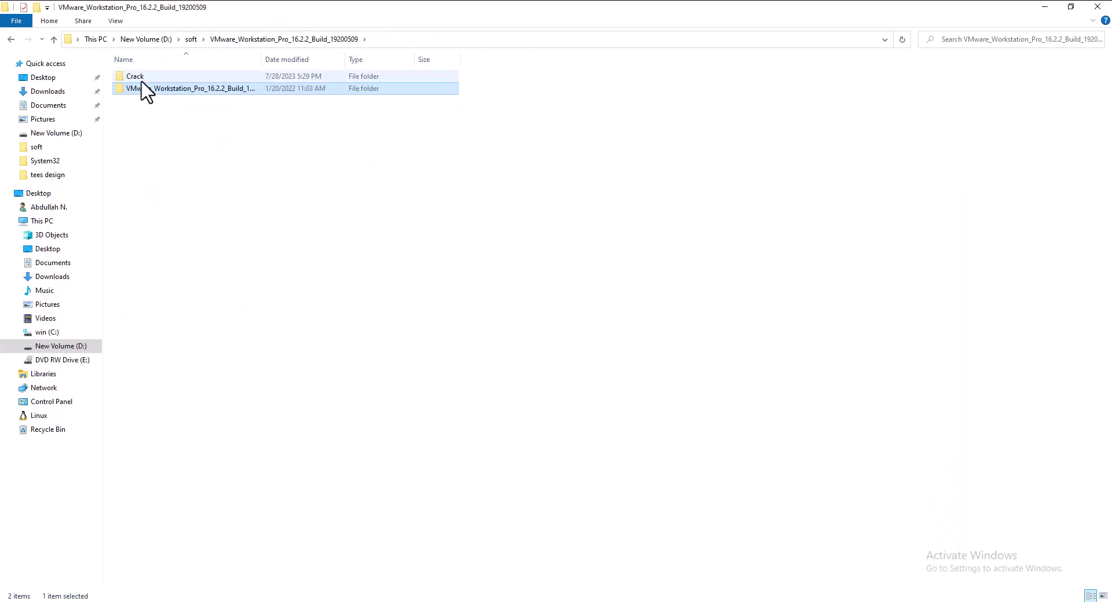
key("shift+Delete")
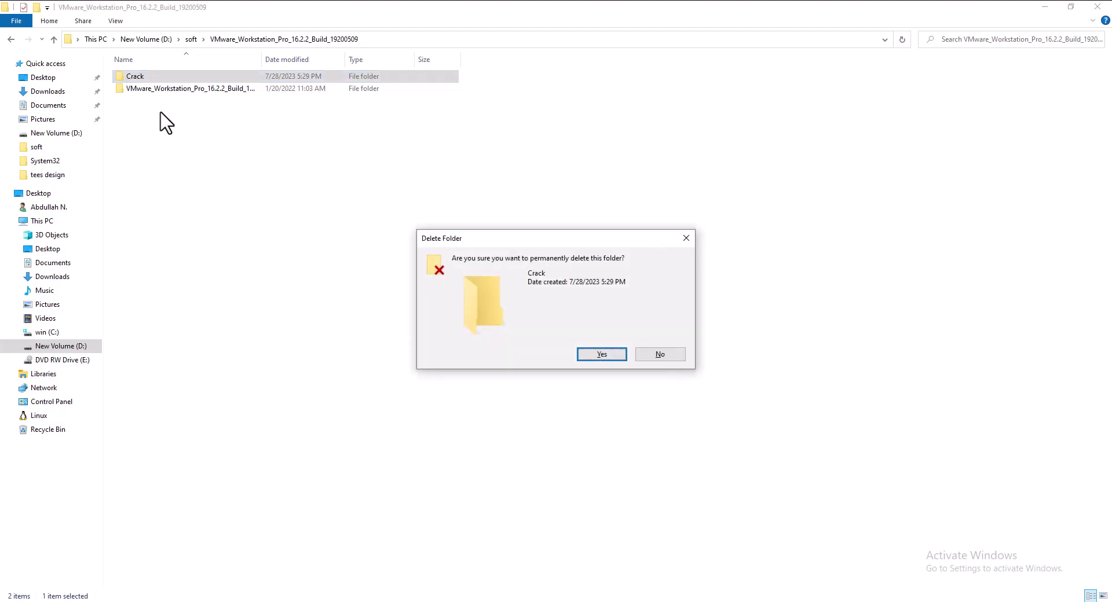
key("Return")
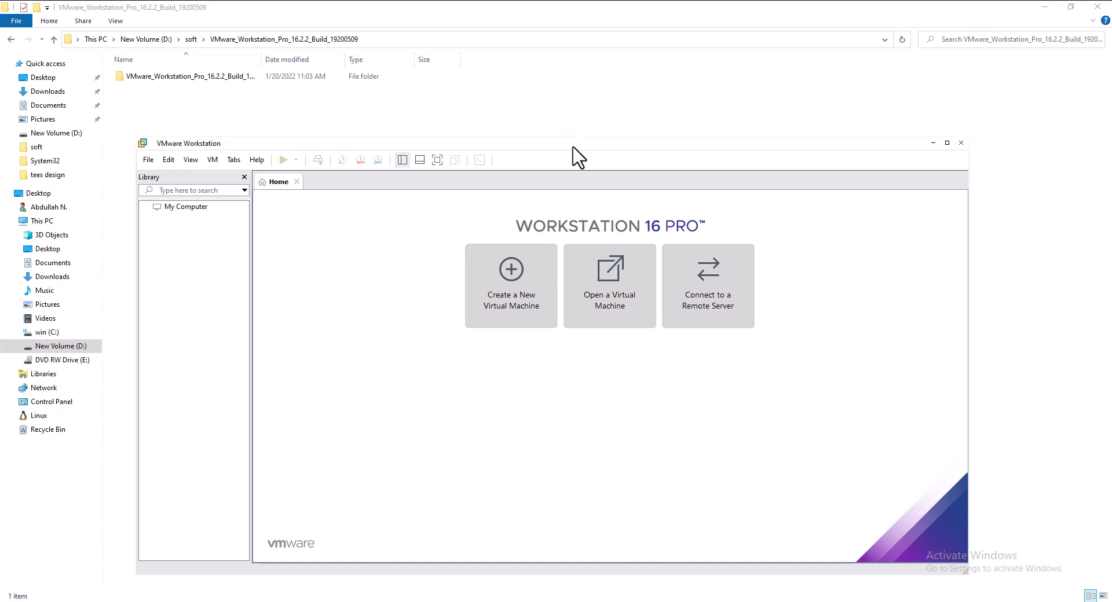
Move the VMware Workstation window higher on the screen and close it
left_click_drag(571, 143, 577, 80)
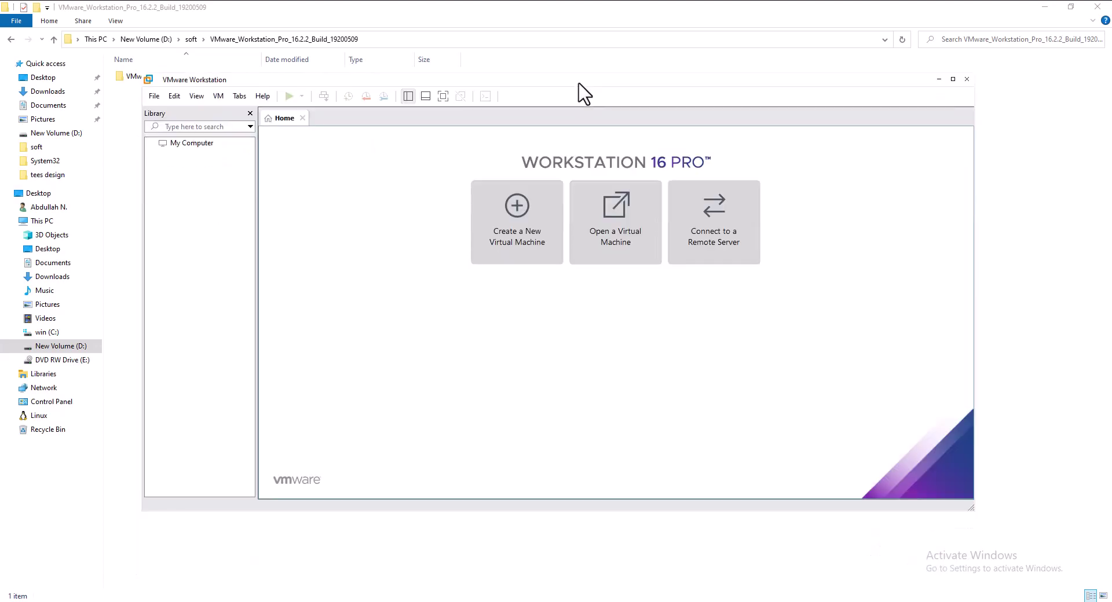
left_click(968, 80)
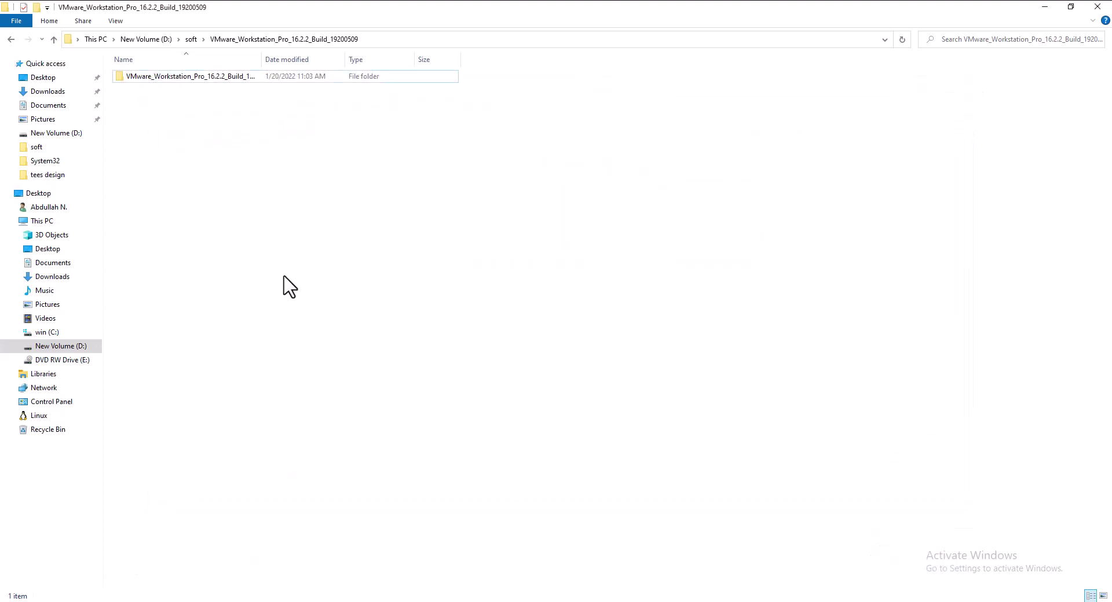
Search Windows for "fire" and open the Allow an app through Windows Firewall settings
key("super")
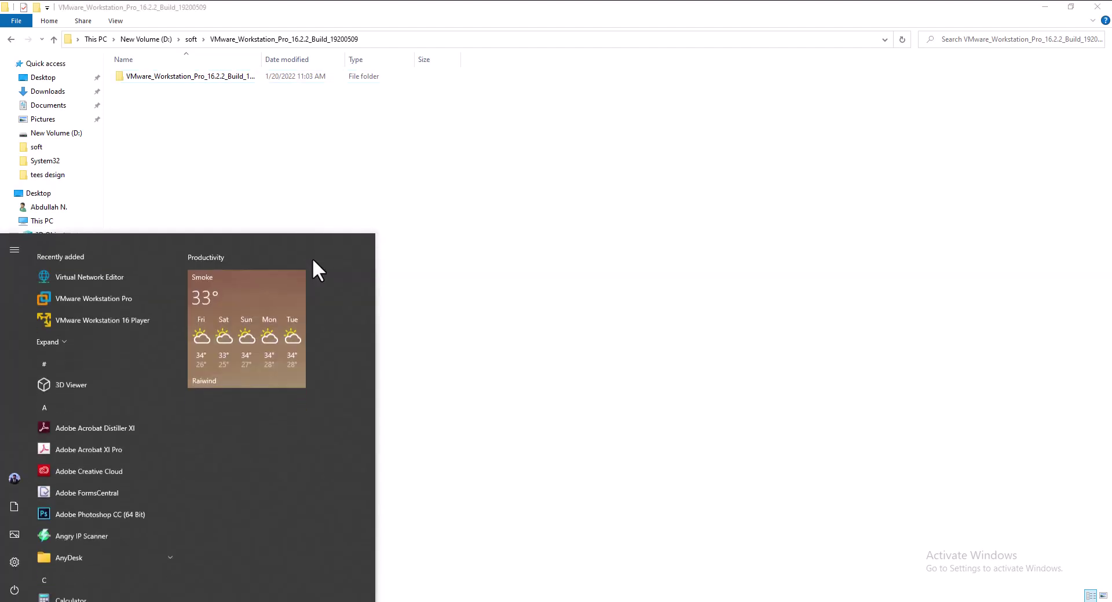
type("fire")
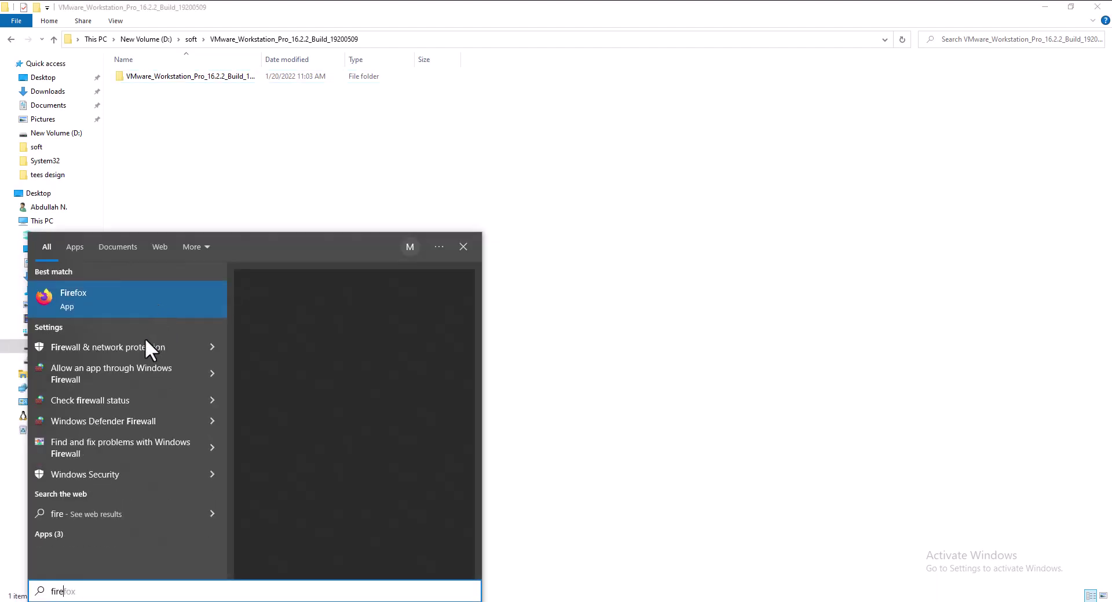
left_click(138, 376)
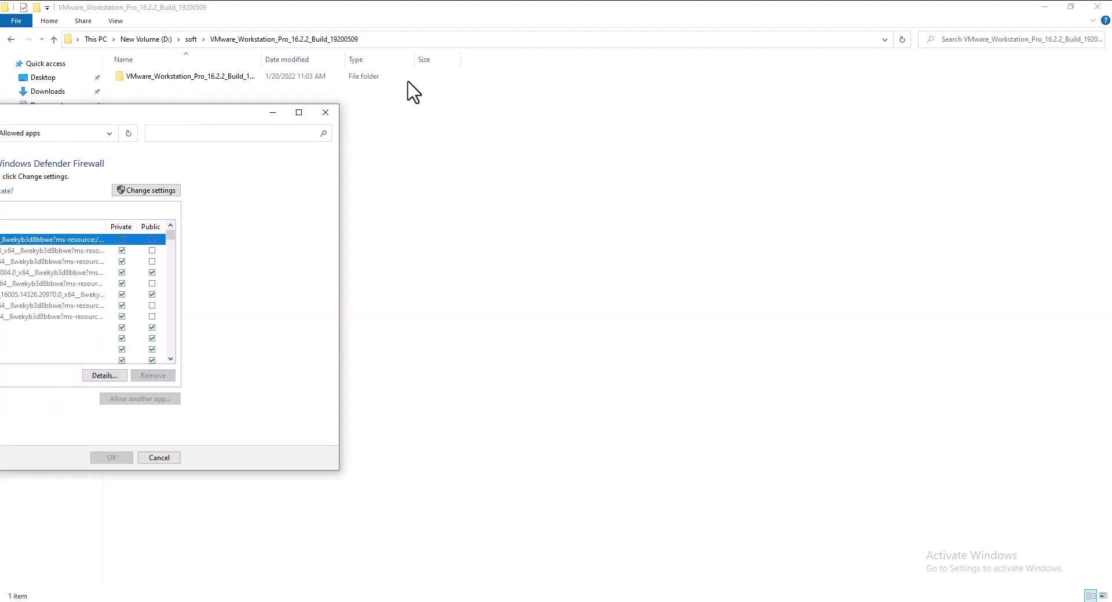
Open the advanced firewall settings and start a new outbound rule with the rule type Program
left_click(635, 129)
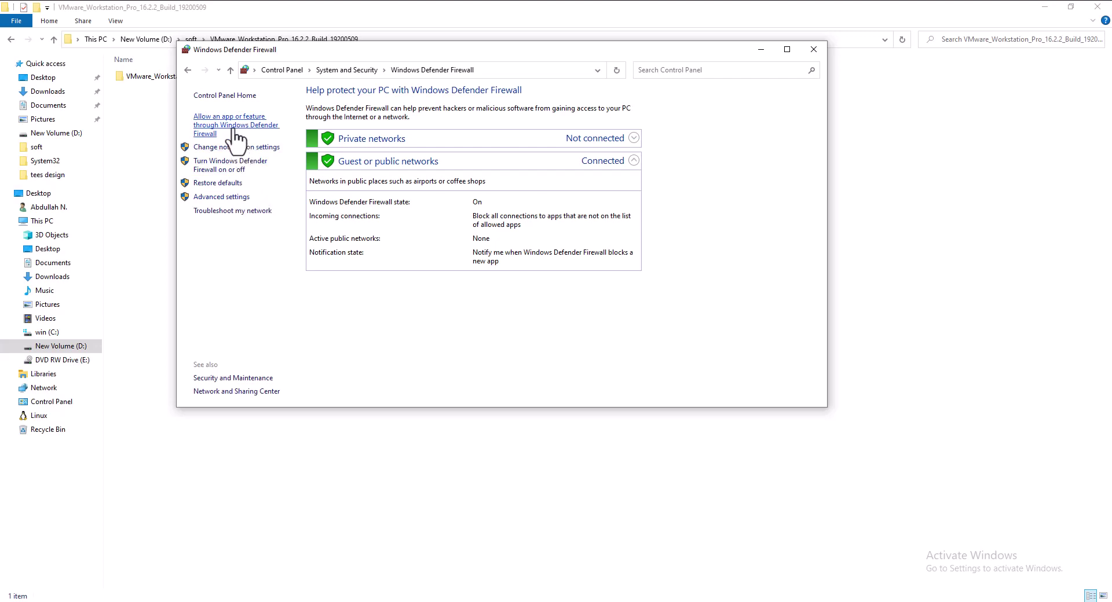
left_click(243, 197)
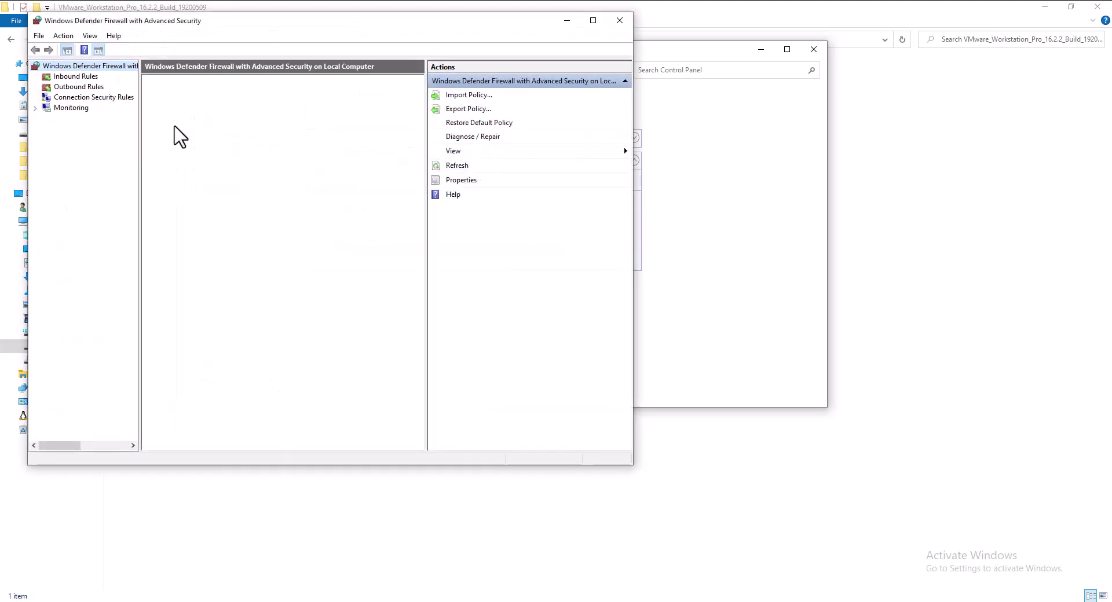
left_click(72, 87)
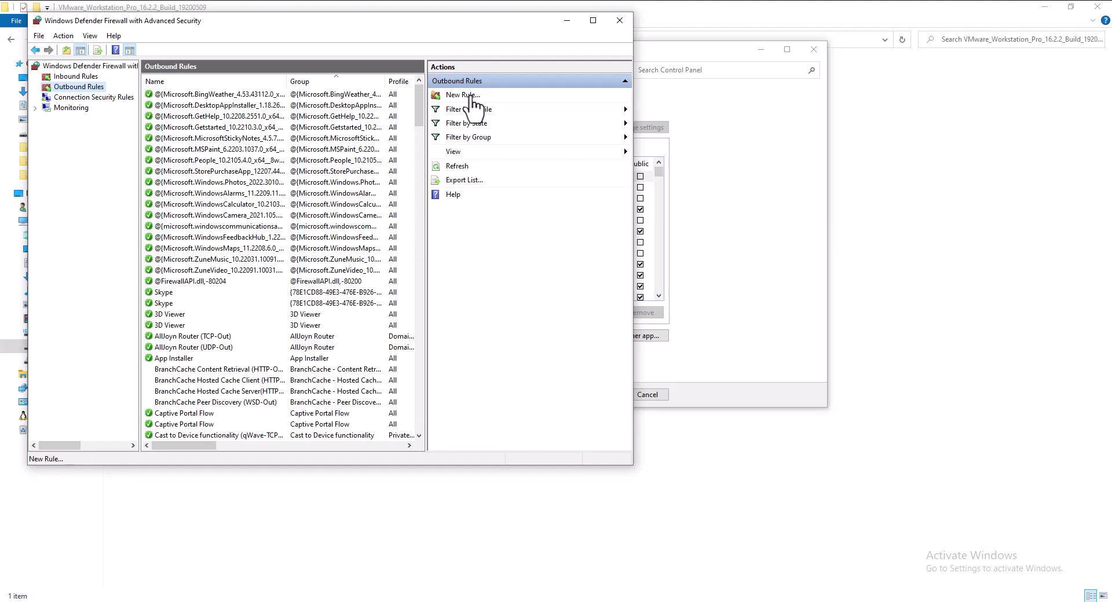
left_click(471, 97)
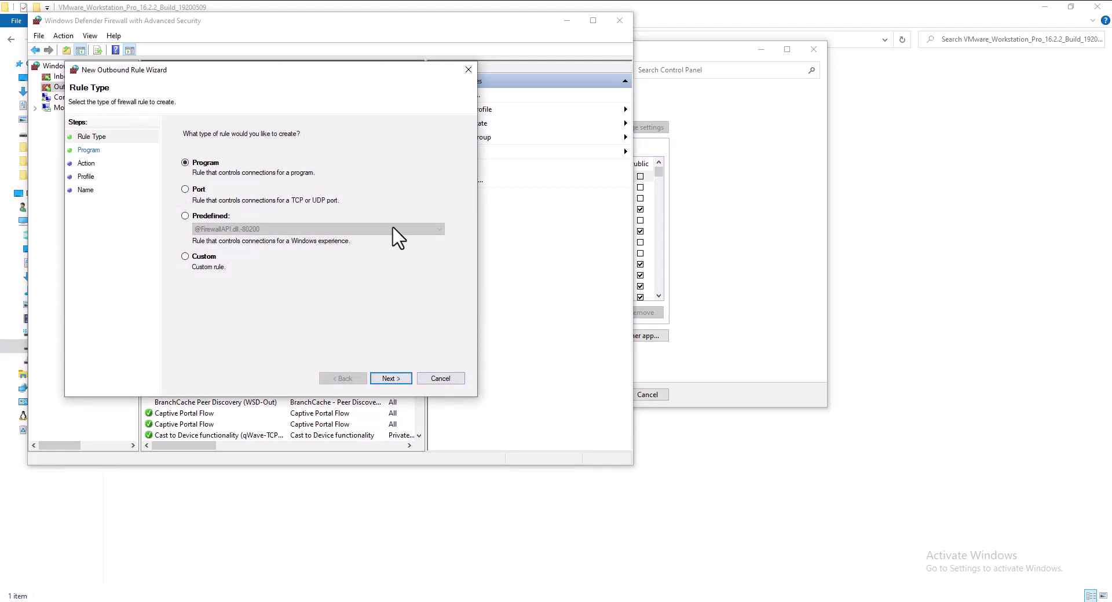
left_click(391, 380)
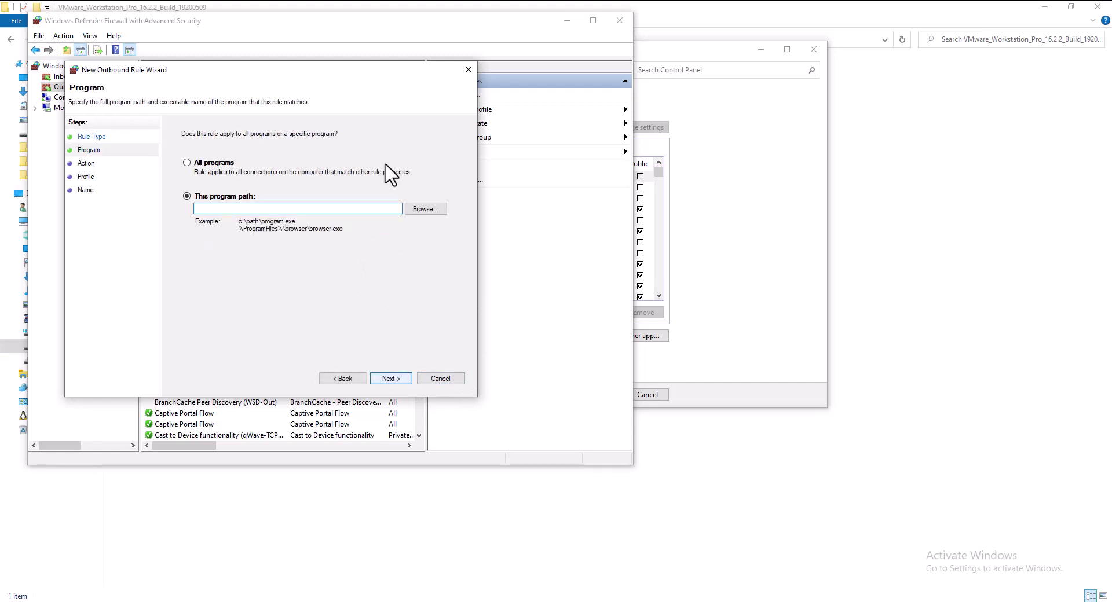
left_click(439, 212)
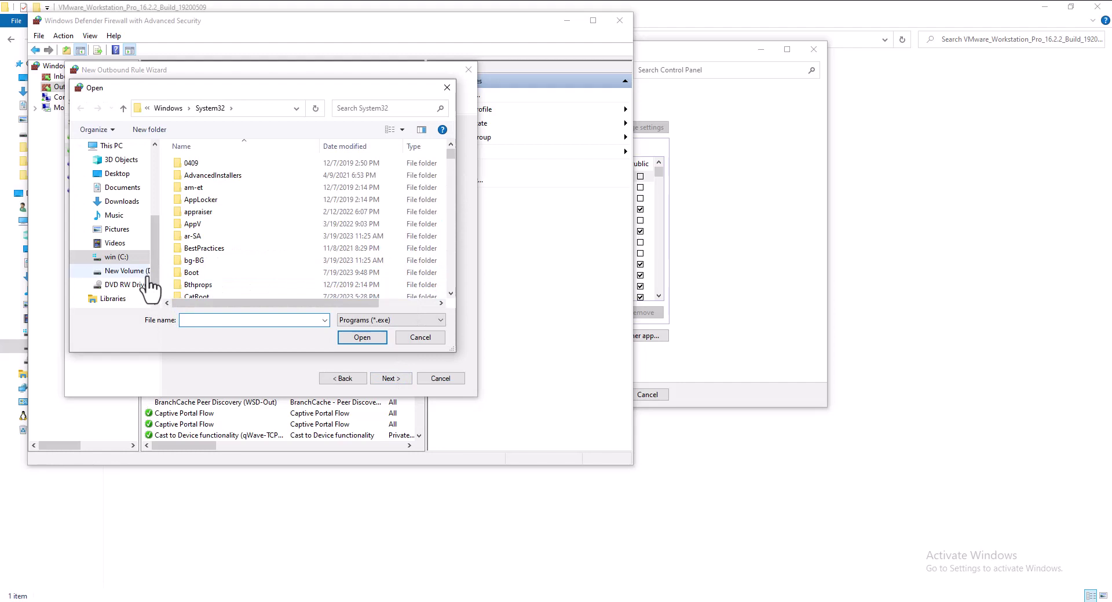
left_click(119, 258)
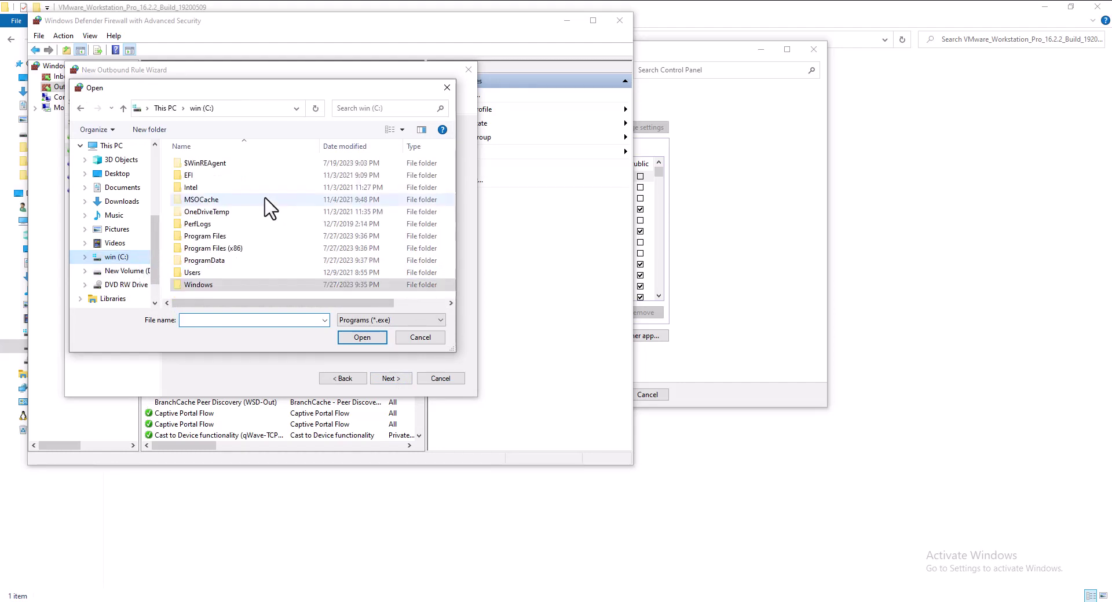
double_click(226, 236)
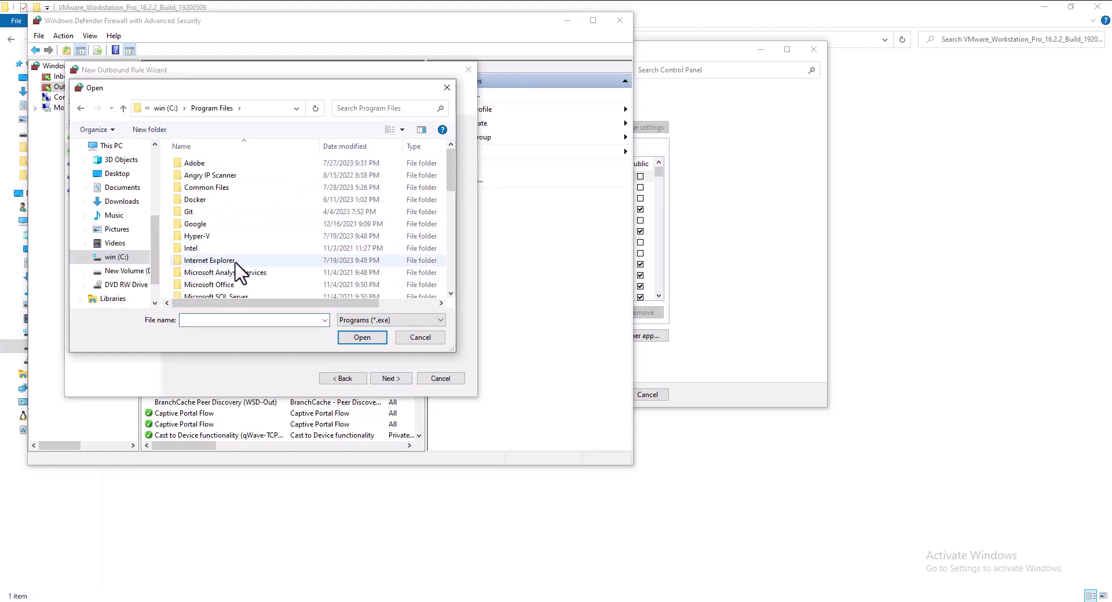
scroll(241, 273, "down", 3)
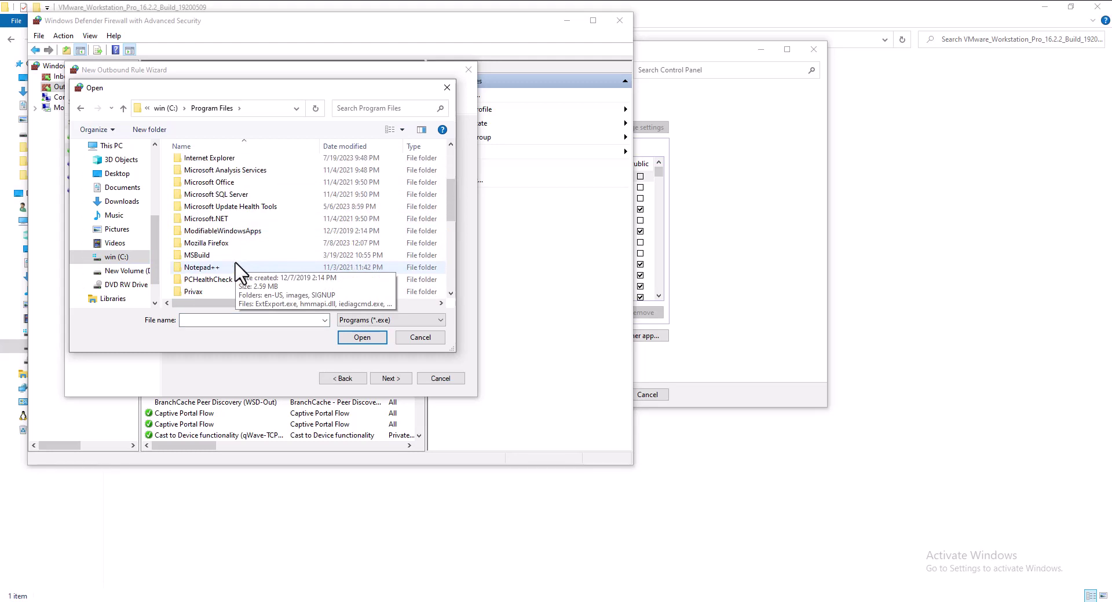
scroll(241, 272, "down", 1)
scroll(236, 264, "down", 2)
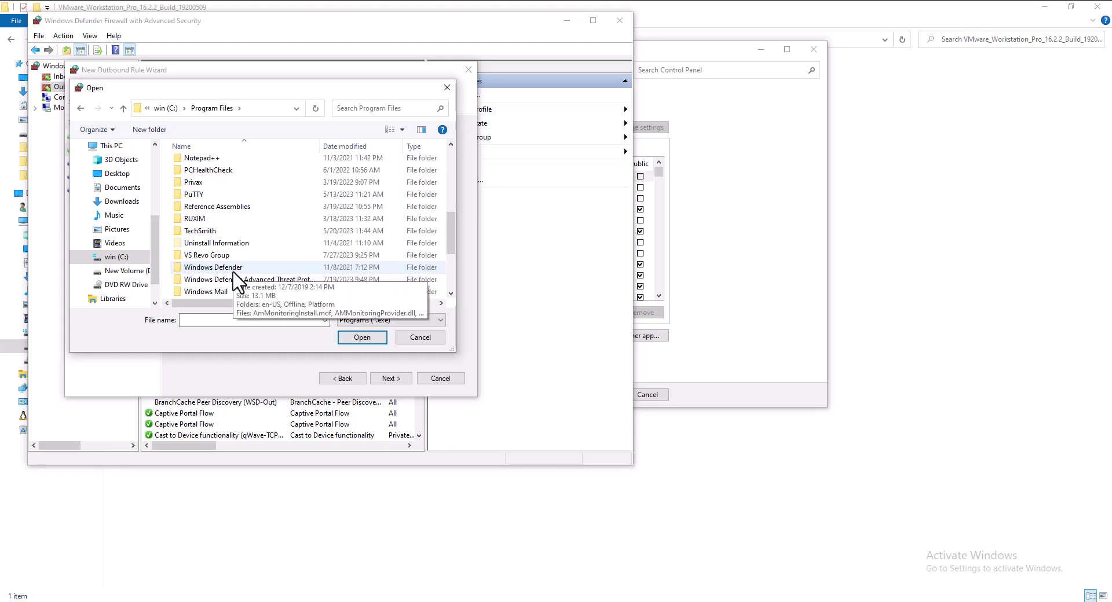
scroll(238, 283, "down", 2)
scroll(234, 282, "up", 1)
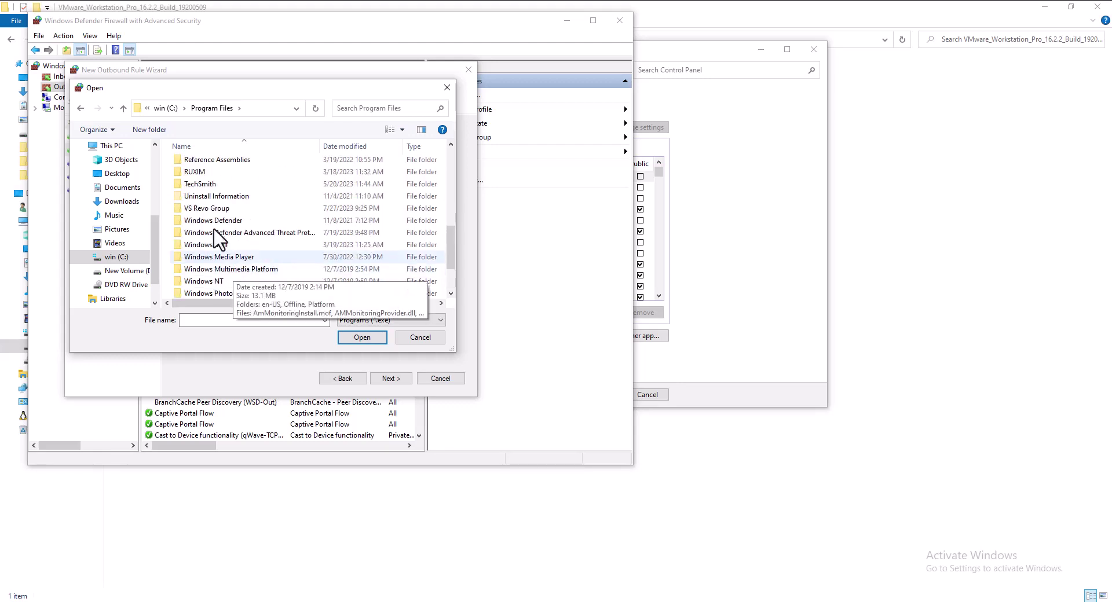
scroll(235, 277, "down", 2)
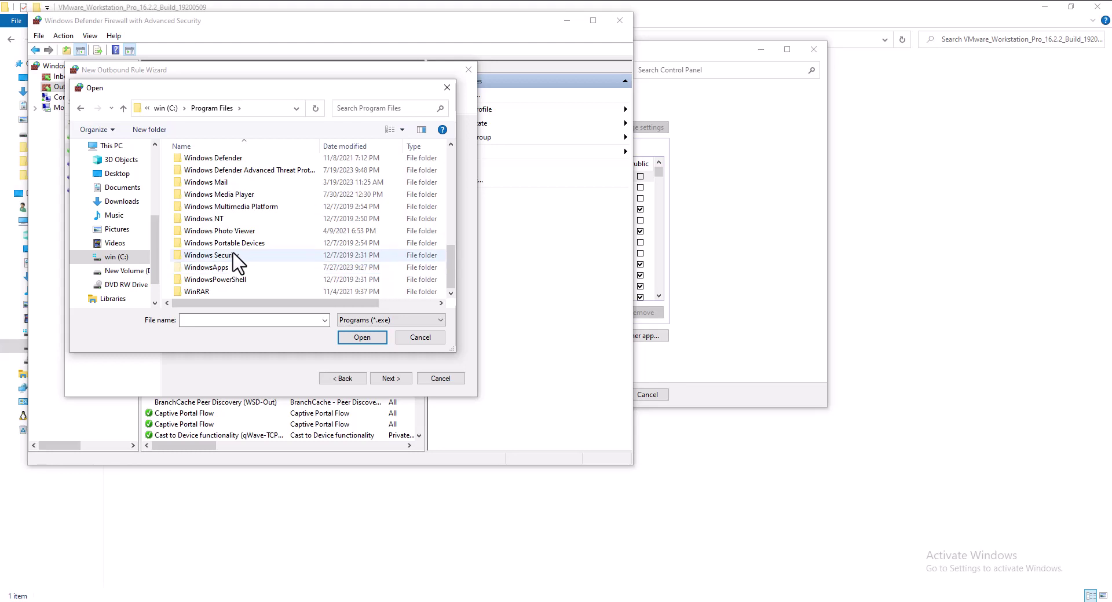
left_click(166, 108)
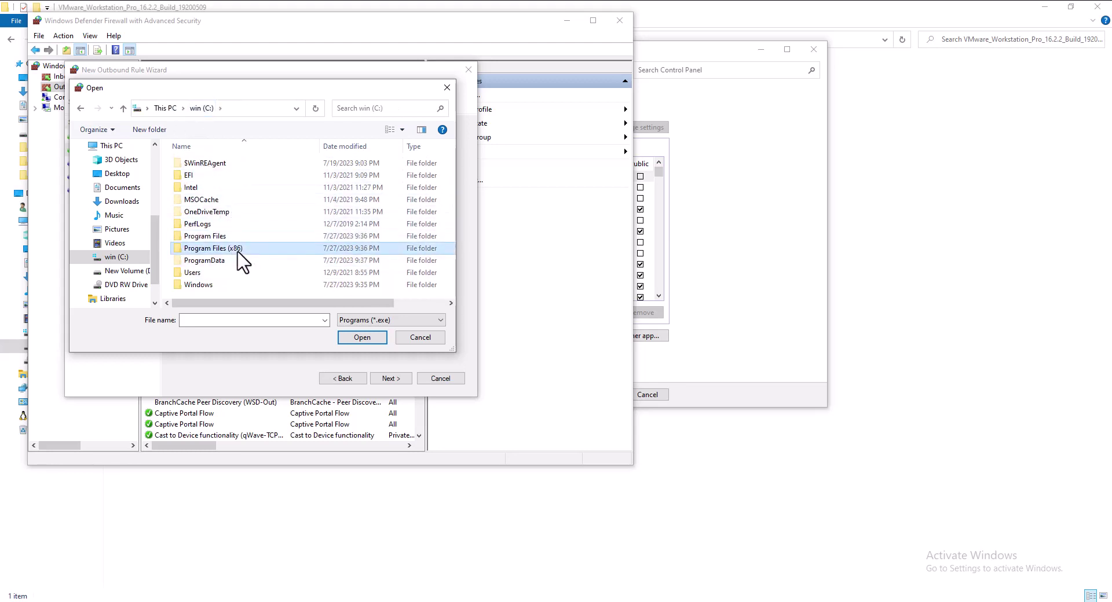
double_click(240, 238)
scroll(243, 263, "down", 3)
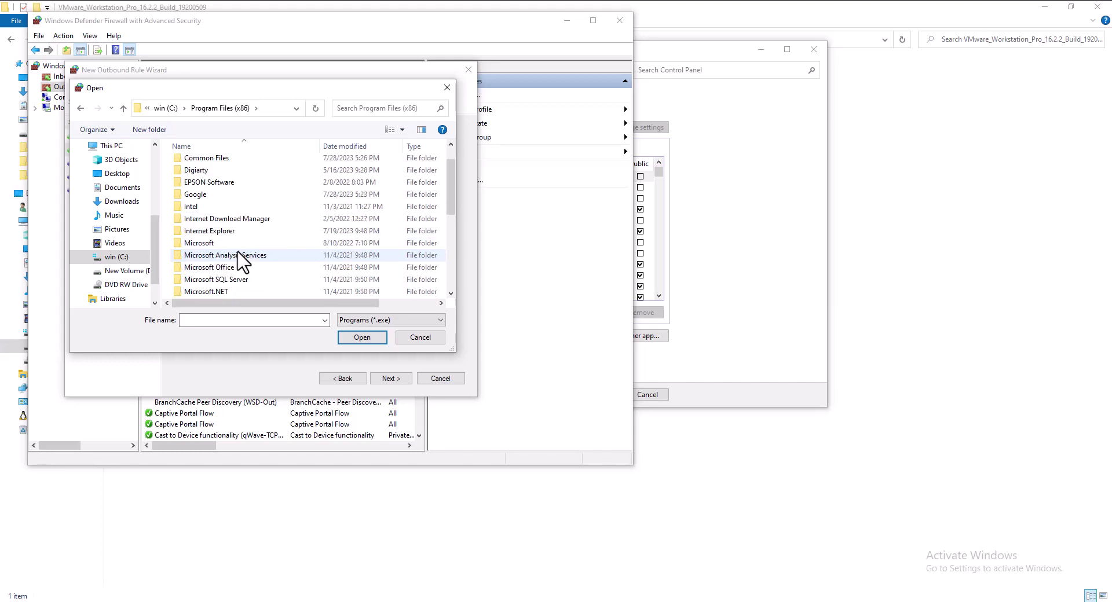
scroll(244, 264, "down", 3)
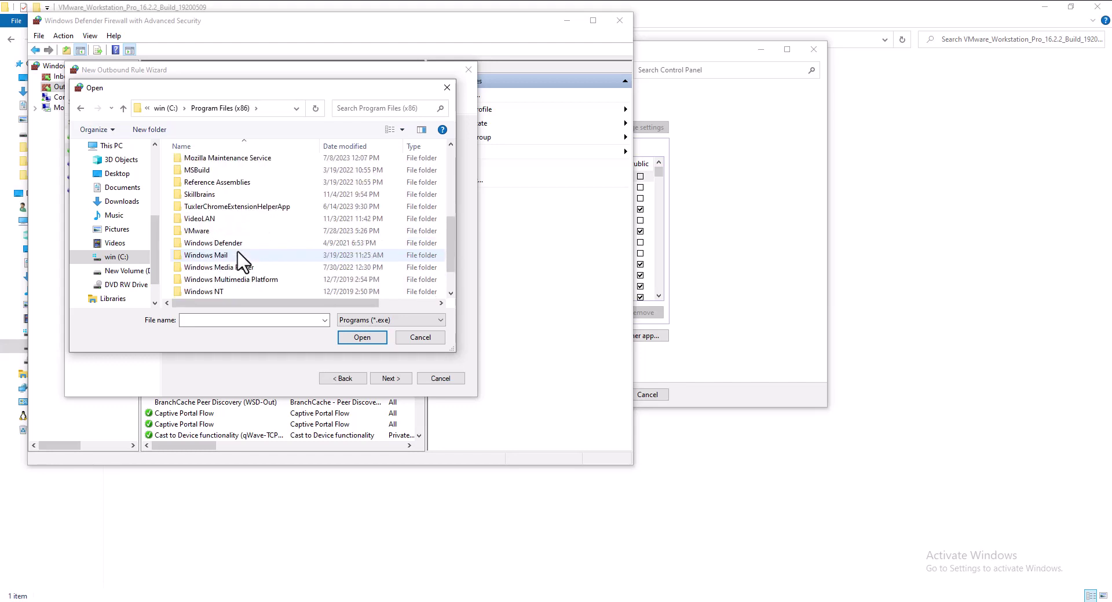
scroll(244, 268, "up", 8)
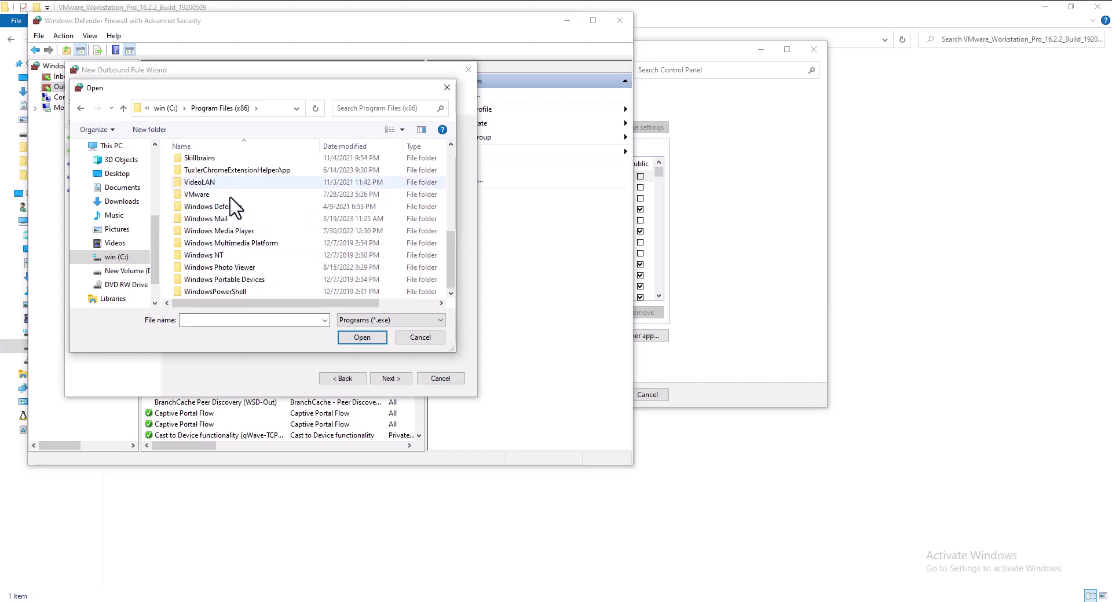
left_click(168, 110)
double_click(224, 237)
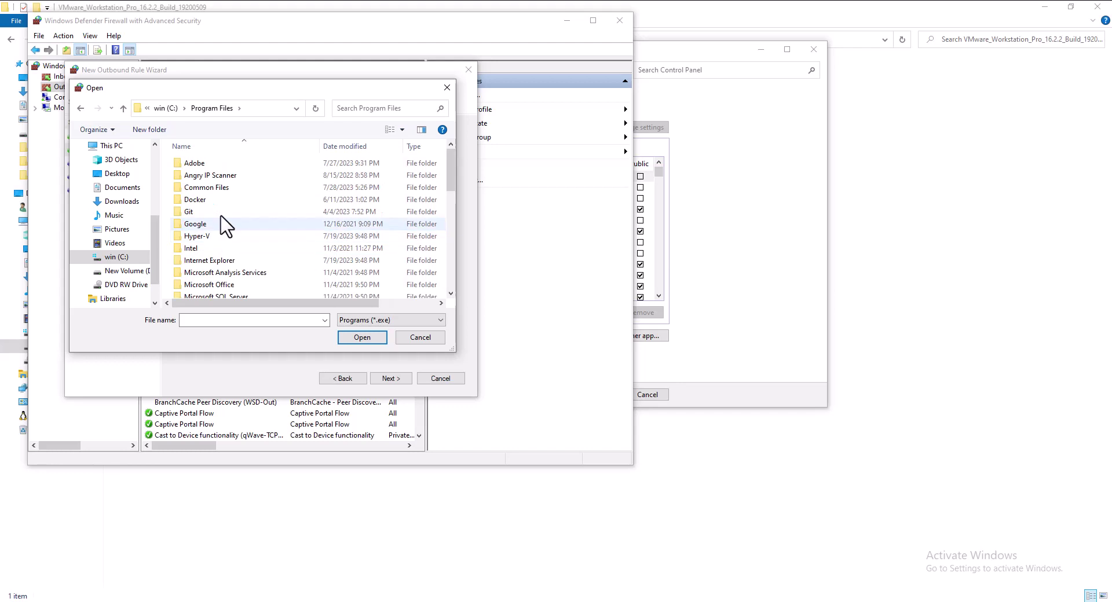
scroll(235, 243, "down", 3)
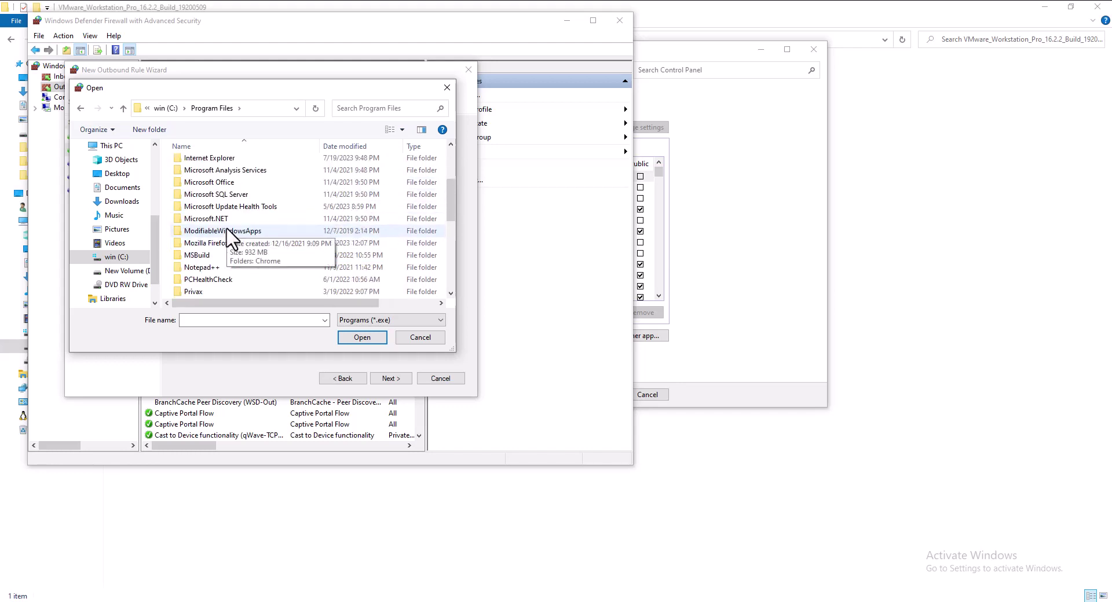
scroll(244, 262, "down", 1)
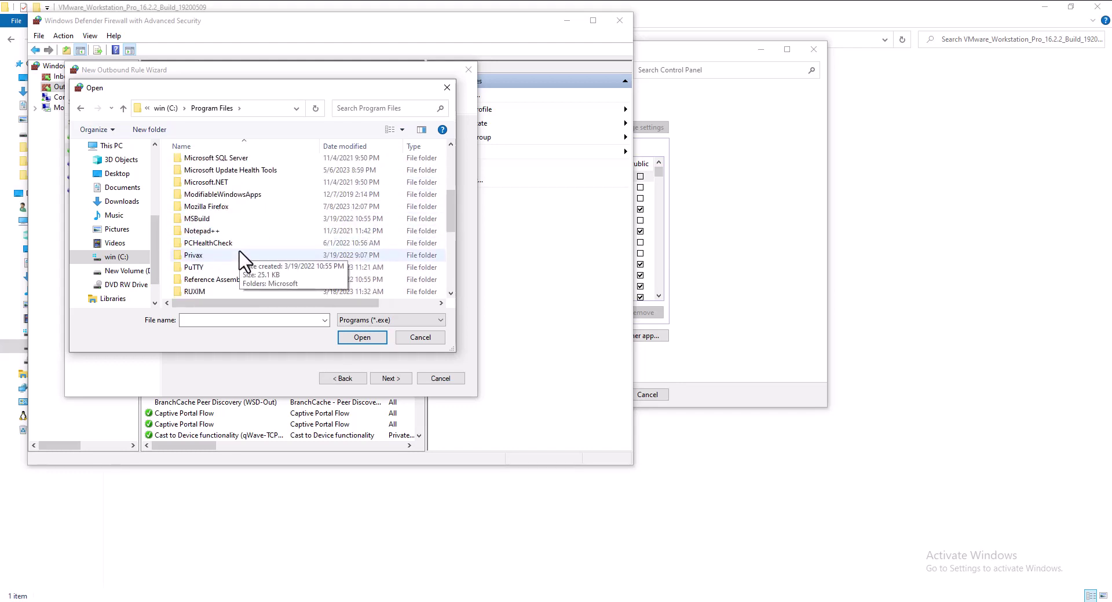
scroll(240, 257, "down", 1)
scroll(252, 263, "down", 1)
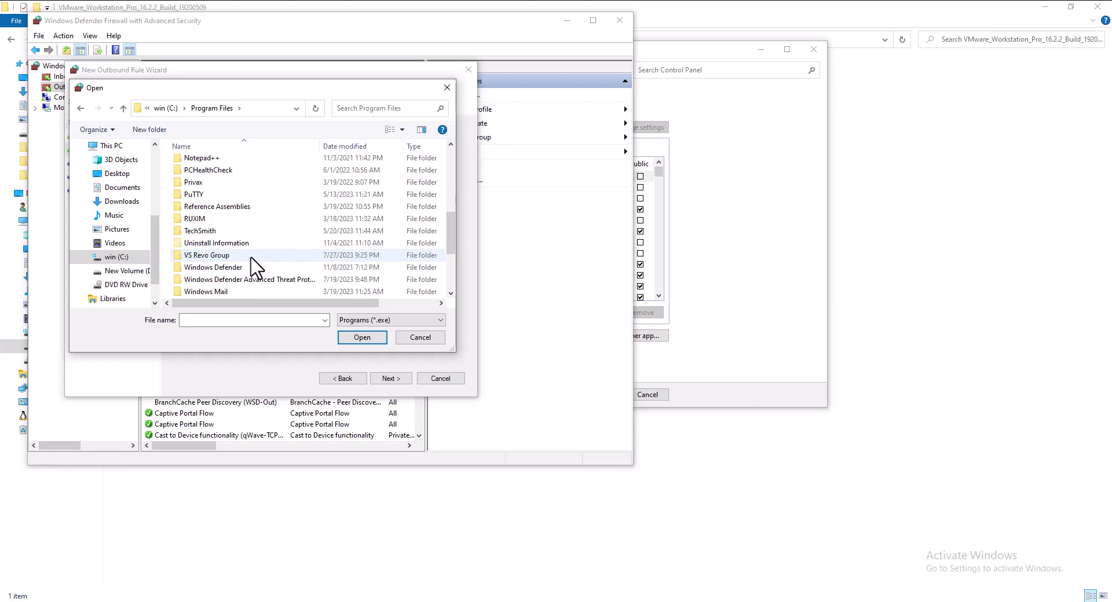
scroll(254, 269, "down", 1)
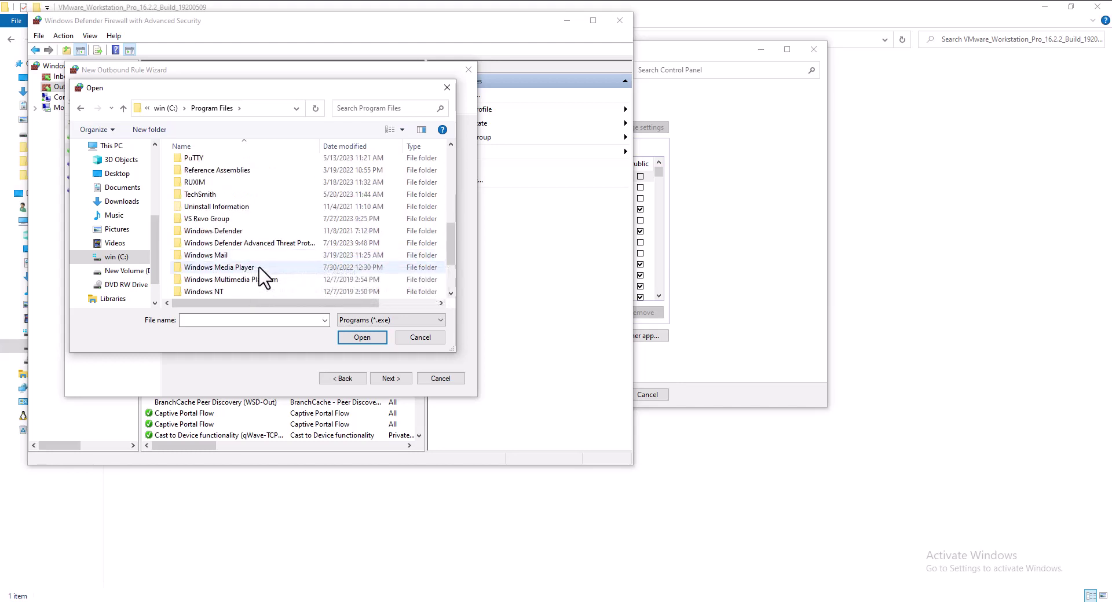
scroll(261, 273, "down", 1)
scroll(263, 282, "down", 1)
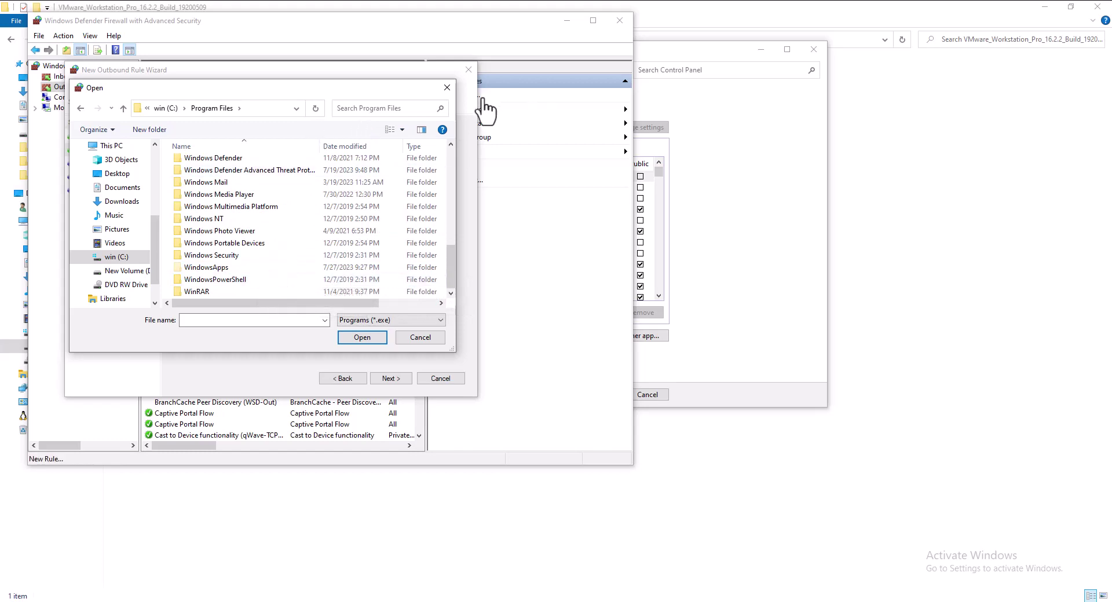
left_click(446, 88)
Open the file location of the VMware Workstation Pro desktop shortcut, maximize that folder window and copy its folder path
left_click(1044, 7)
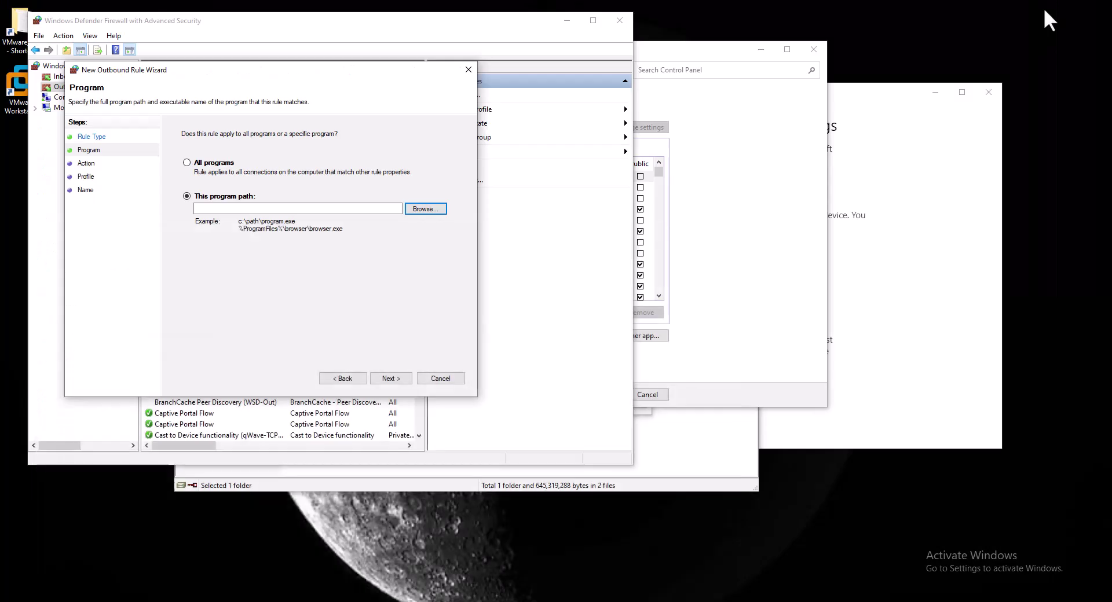
left_click(21, 98)
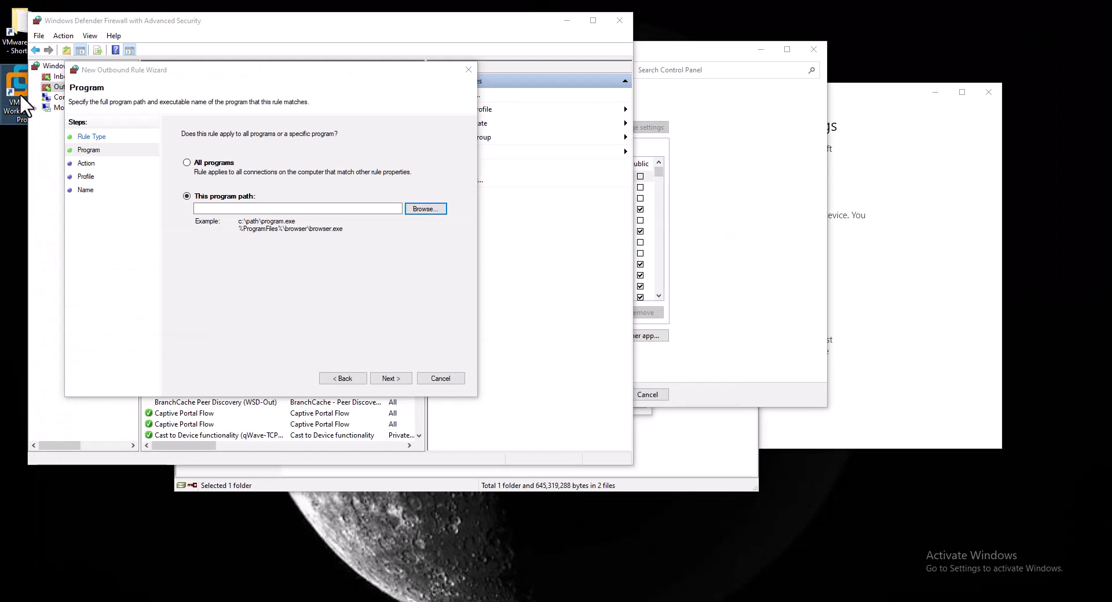
right_click(21, 97)
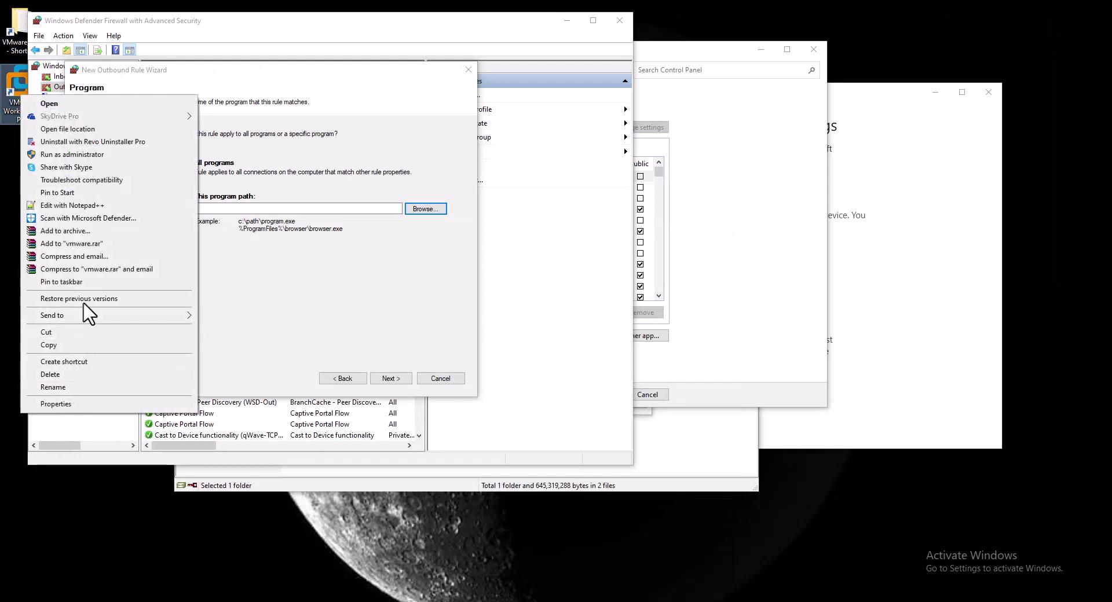
left_click(95, 129)
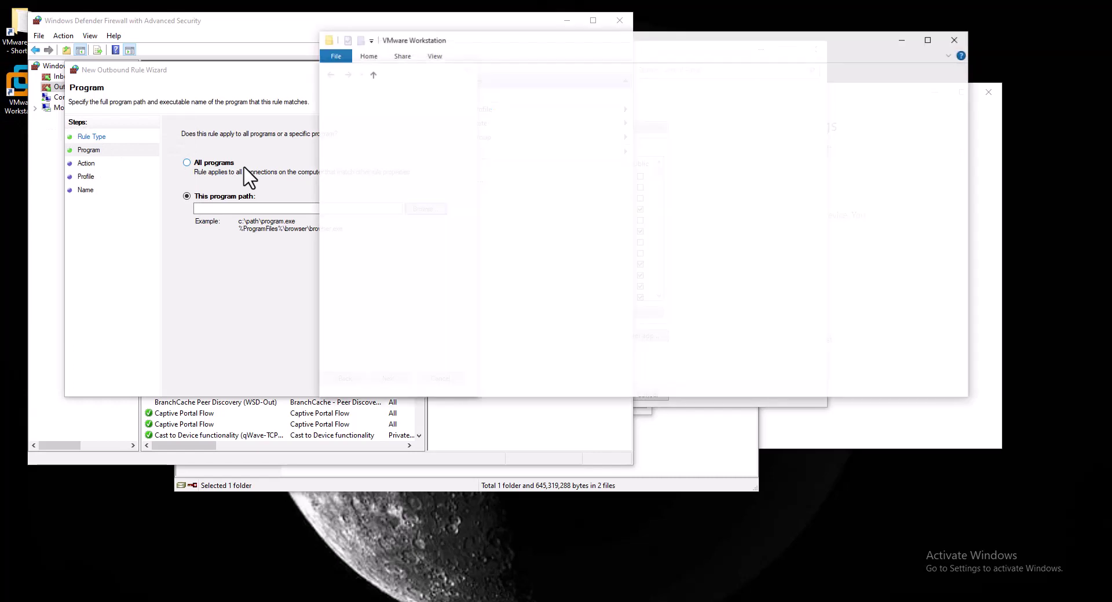
key("super+Up")
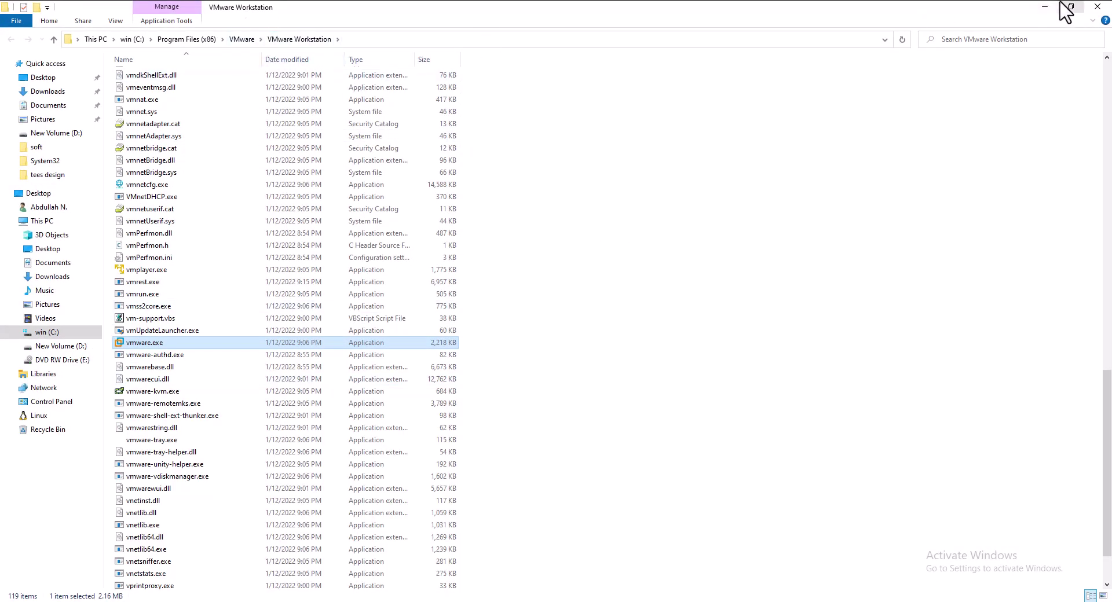
left_click(388, 46)
key("ctrl+c")
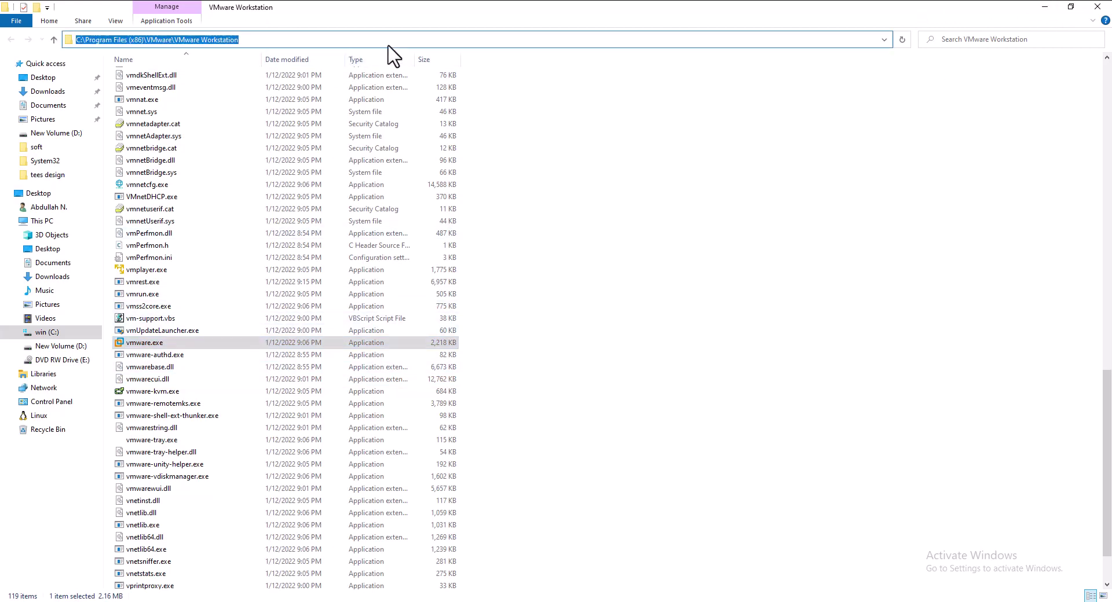
Set the outbound rule's program path to vmware.exe, browsing to it through the copied VMware Workstation folder path
key("alt+Tab")
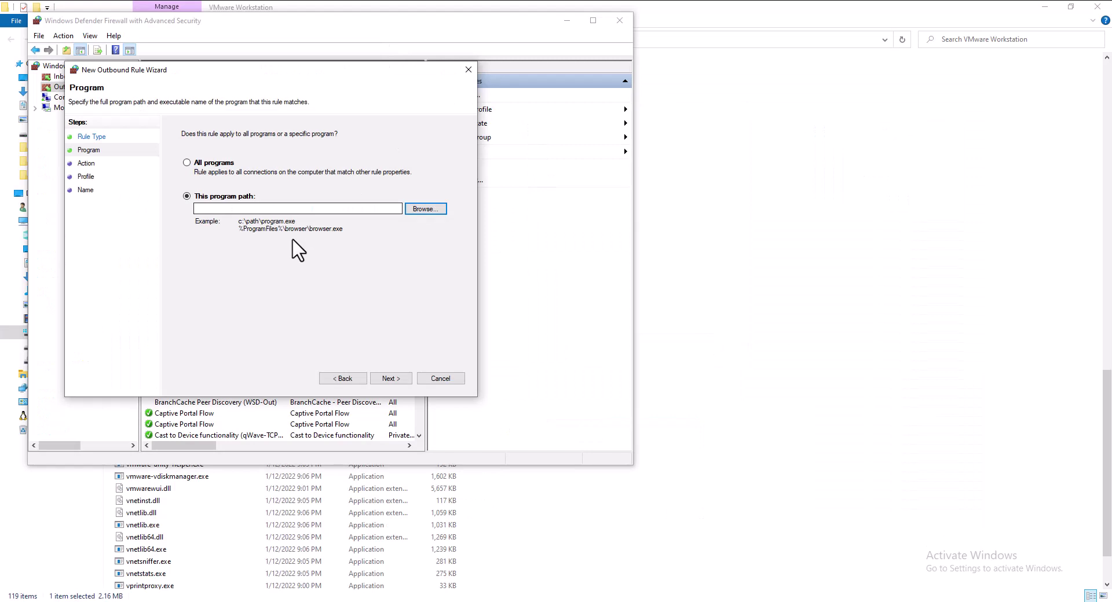
left_click(425, 209)
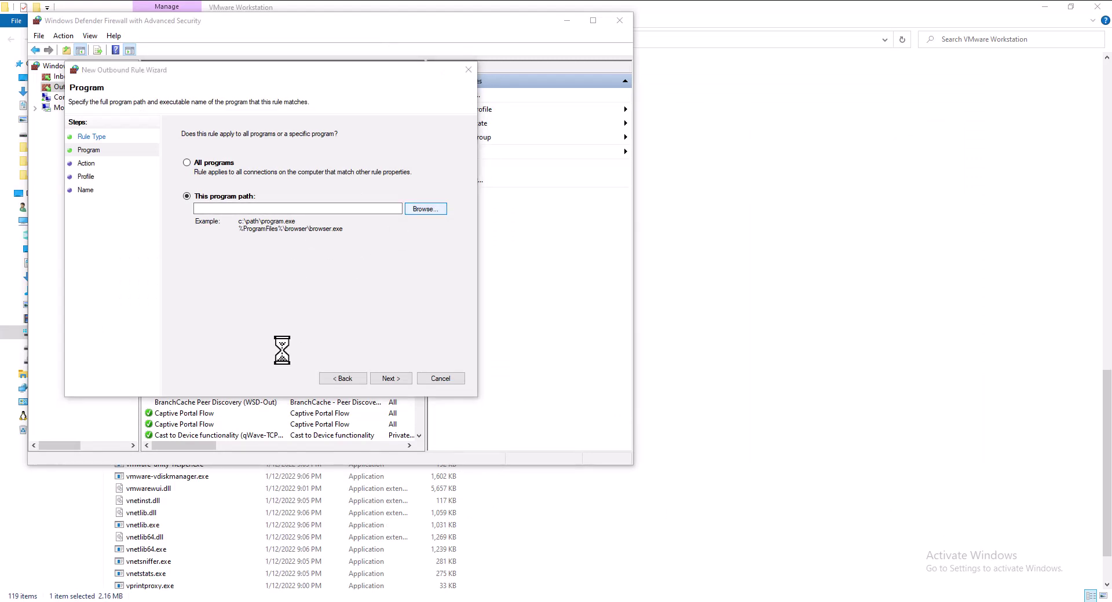
key("ctrl+v")
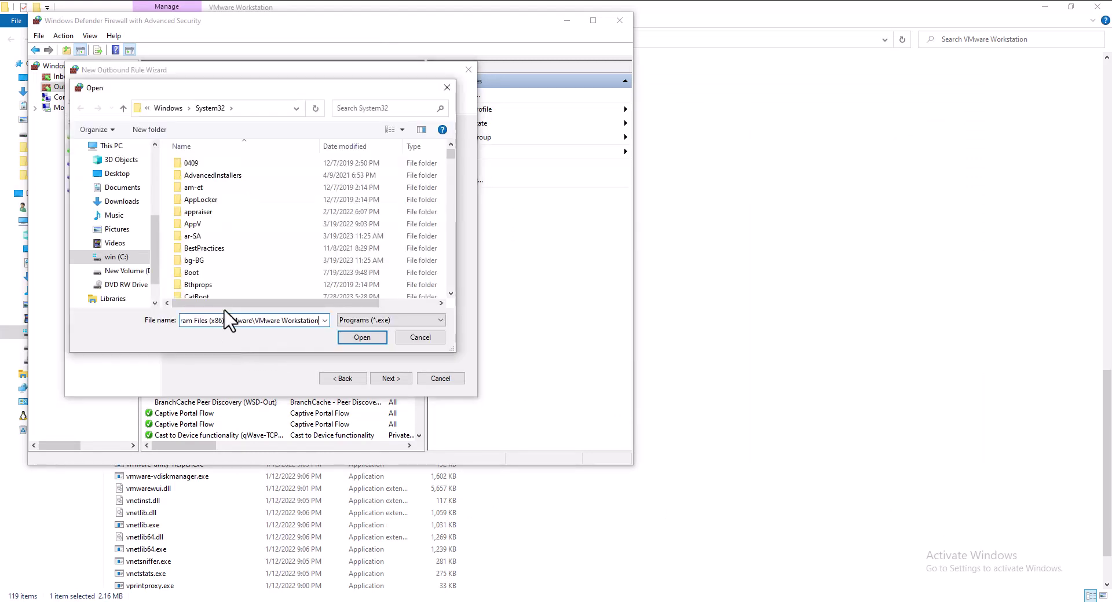
key("Return")
scroll(232, 269, "down", 2)
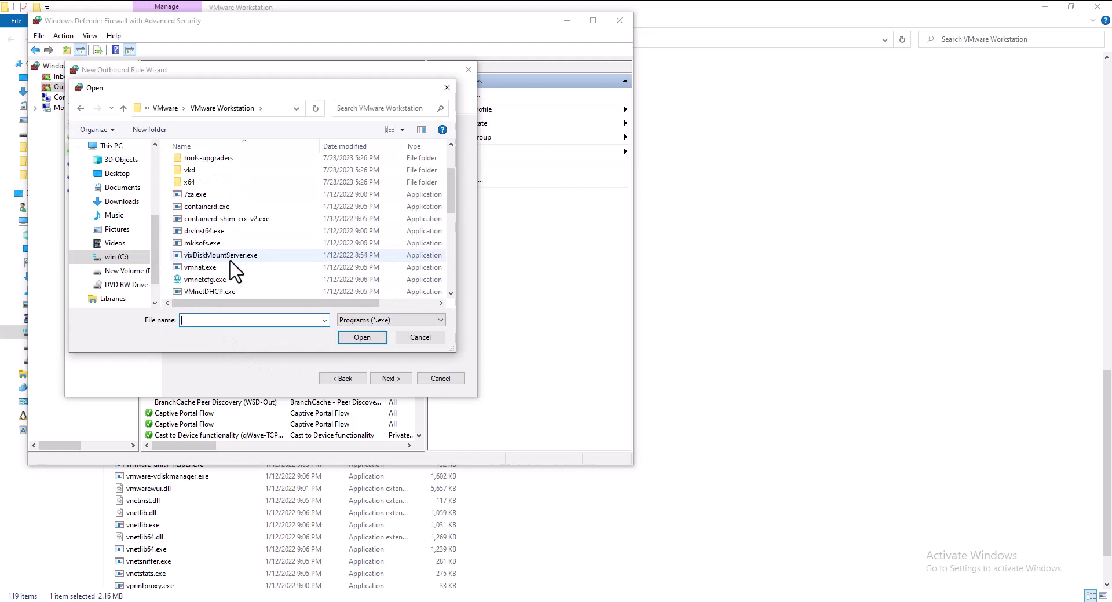
scroll(229, 268, "down", 2)
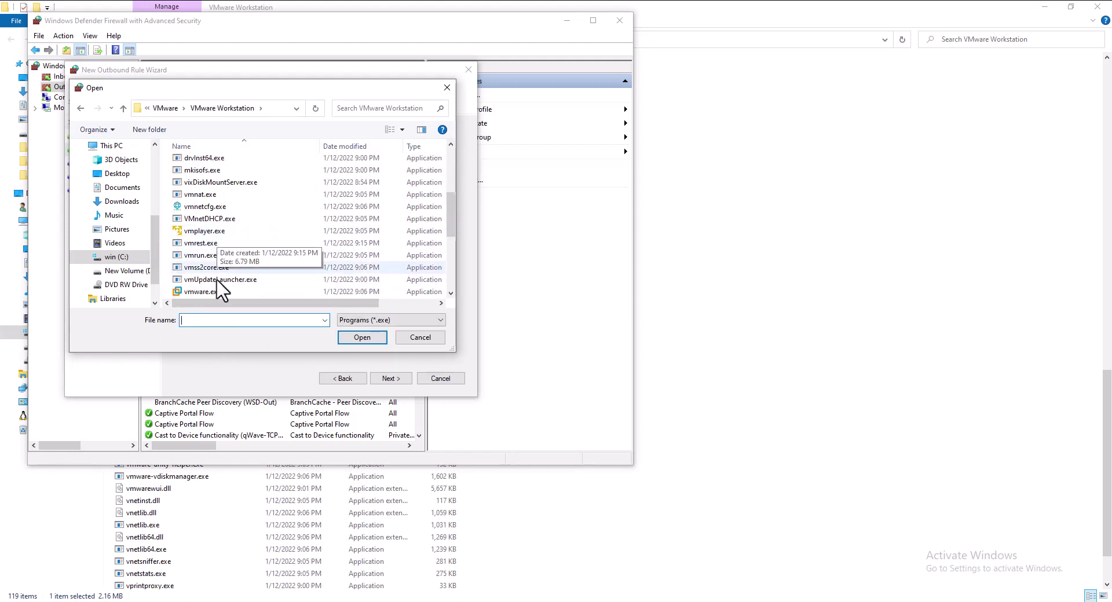
left_click(218, 293)
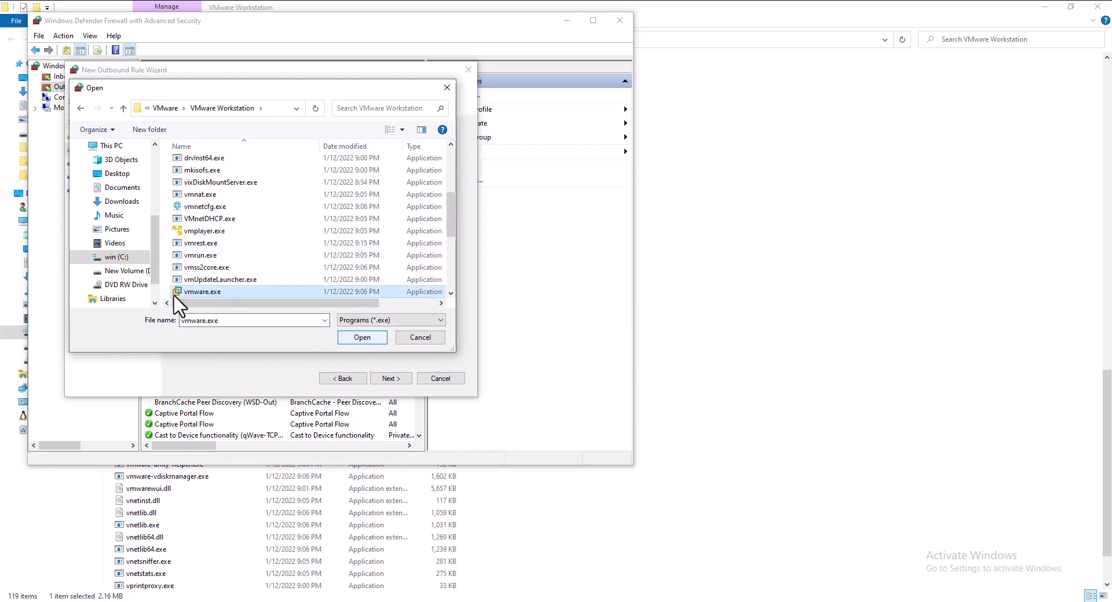
left_click(345, 340)
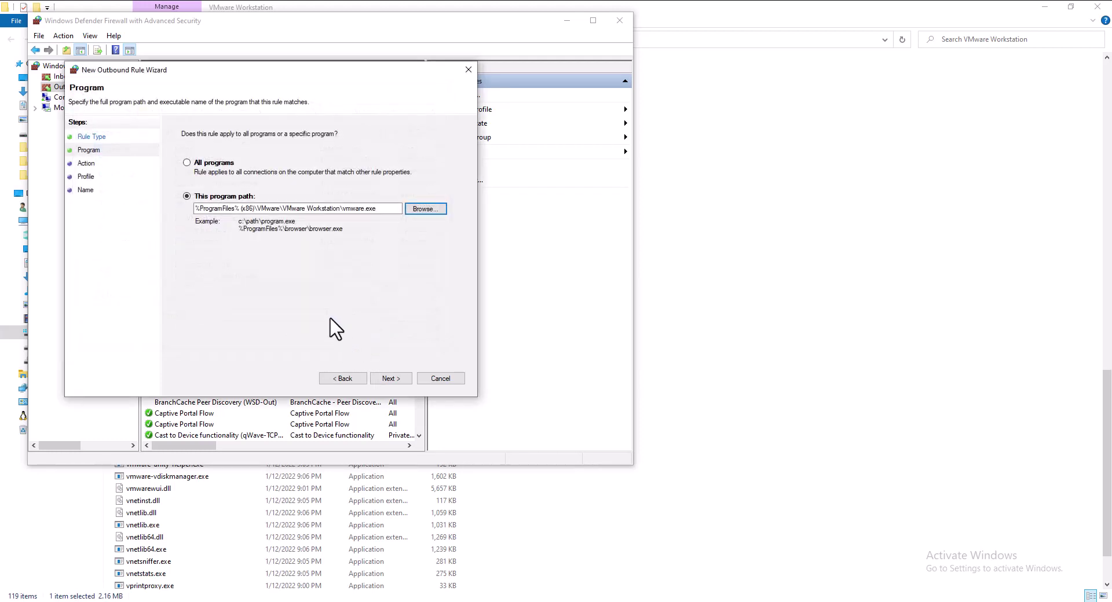
Complete the outbound rule as Block the connection for all profiles, name it block-vm, and close the VMware Workstation folder
left_click(391, 379)
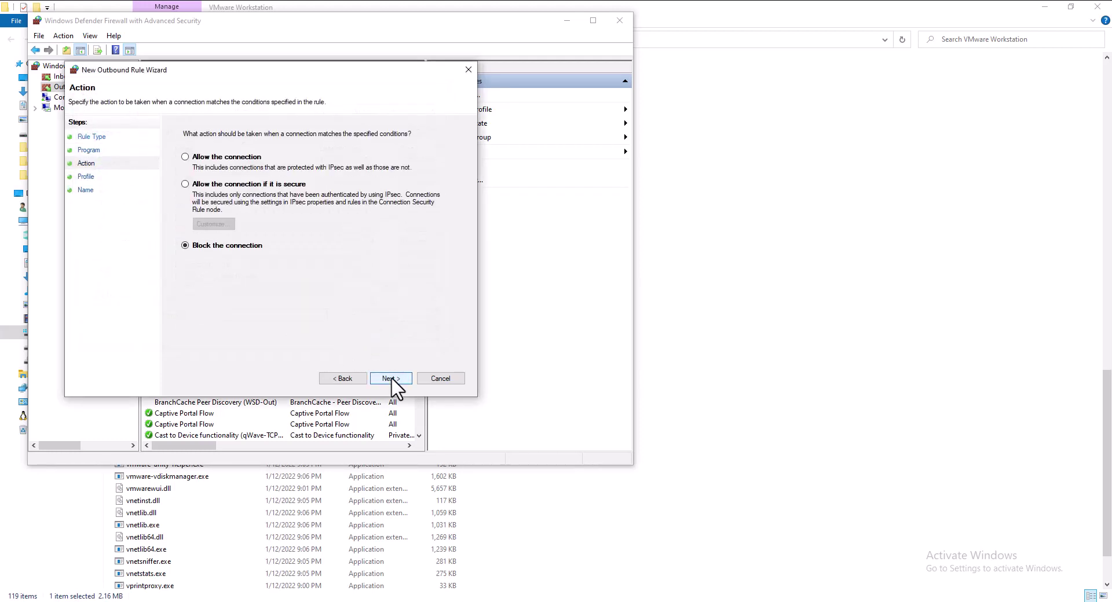
left_click(391, 378)
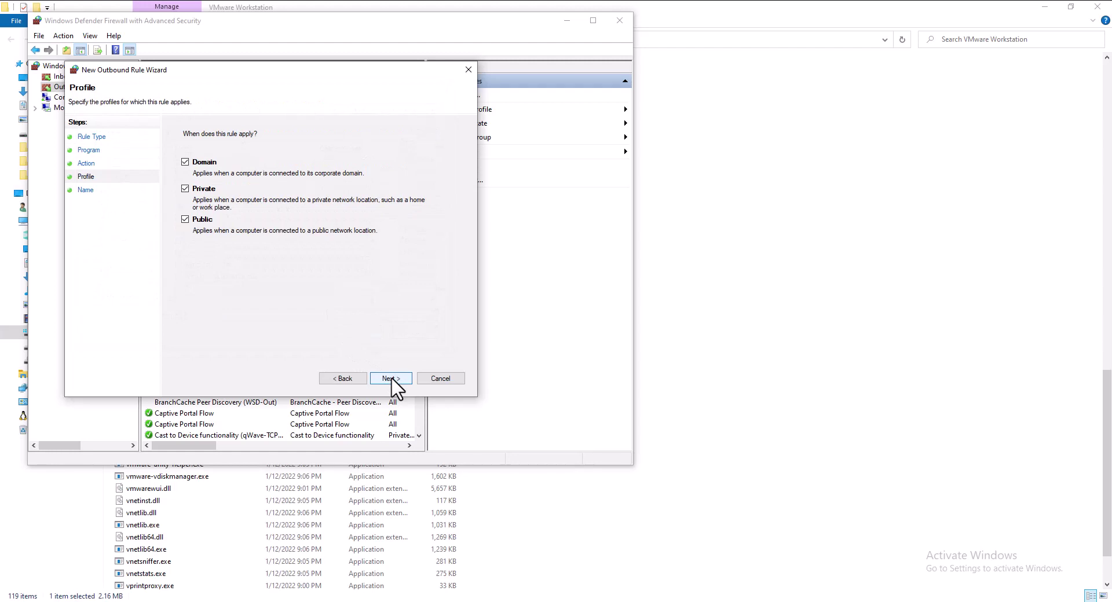
left_click(391, 378)
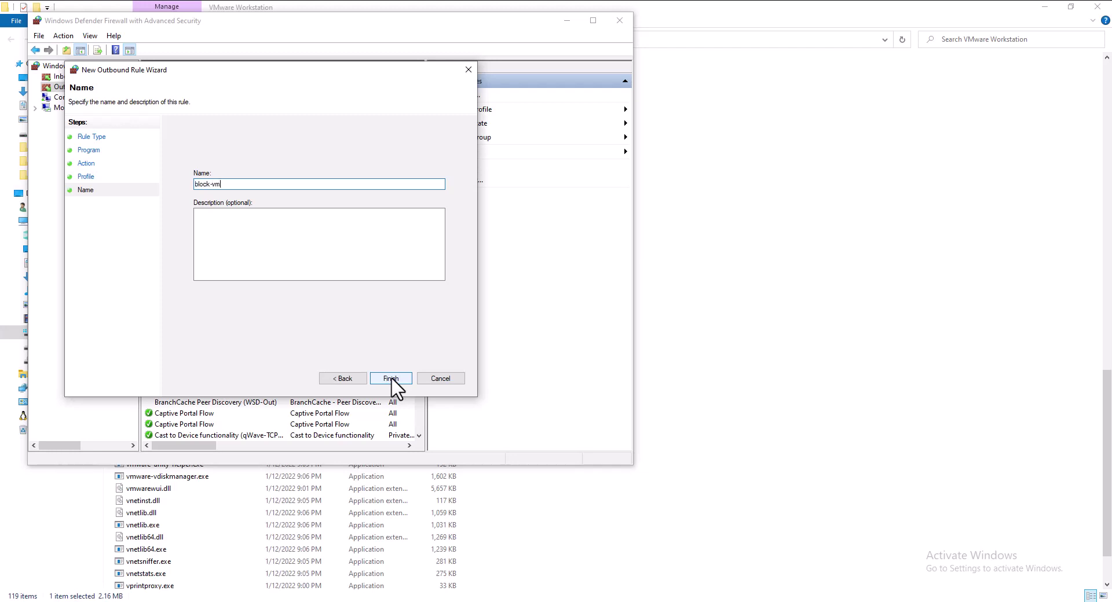
left_click(391, 378)
left_click(548, 476)
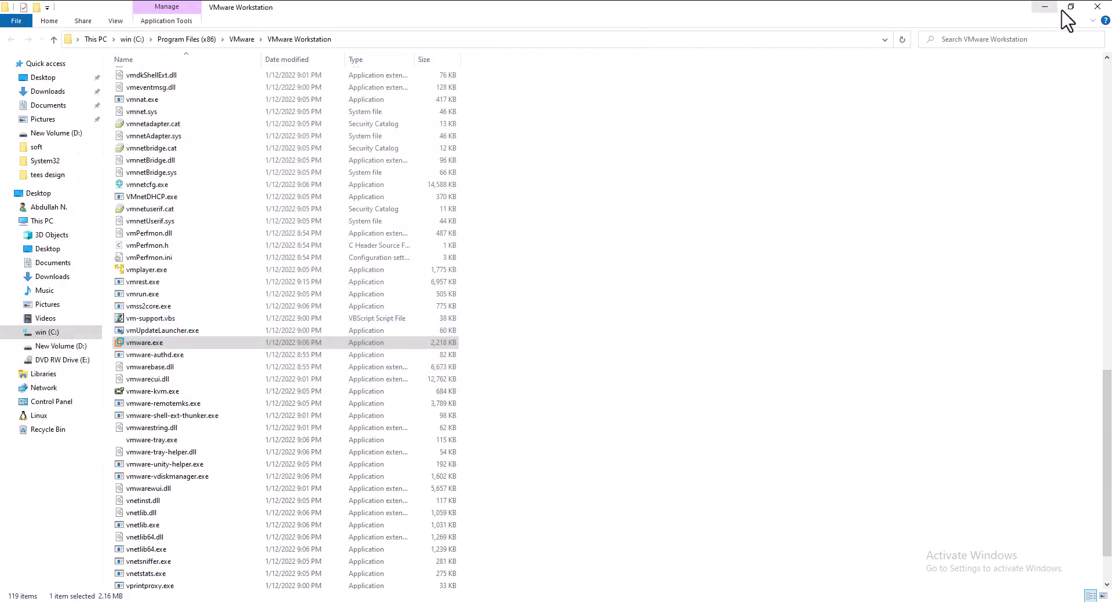
left_click(1098, 6)
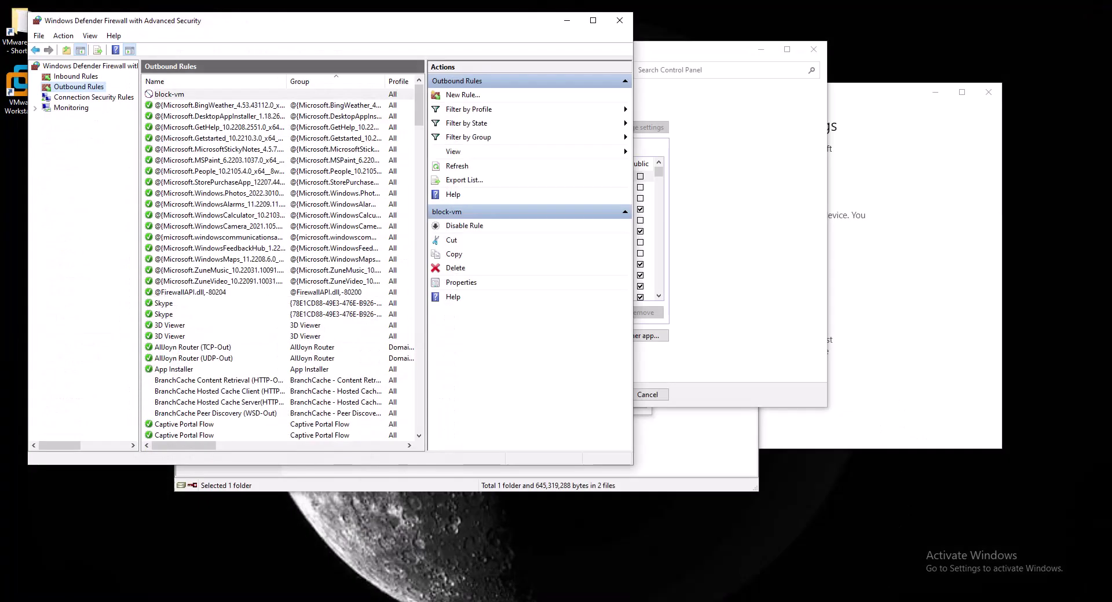
Turn on Real-time protection in the Virus & threat protection settings and close Windows Security
left_click(910, 289)
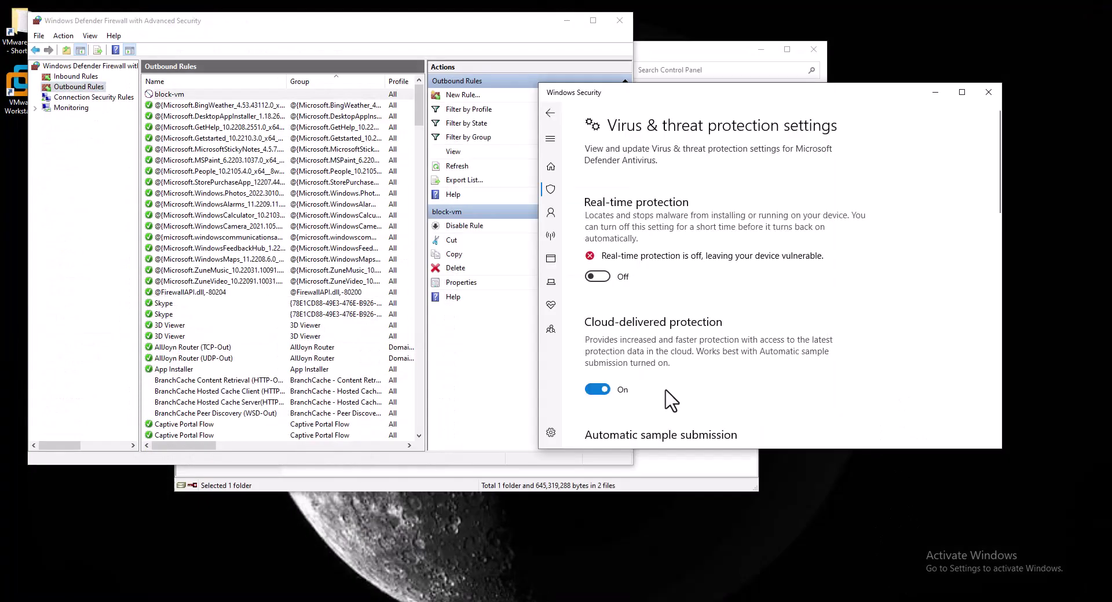
left_click(620, 277)
left_click(988, 92)
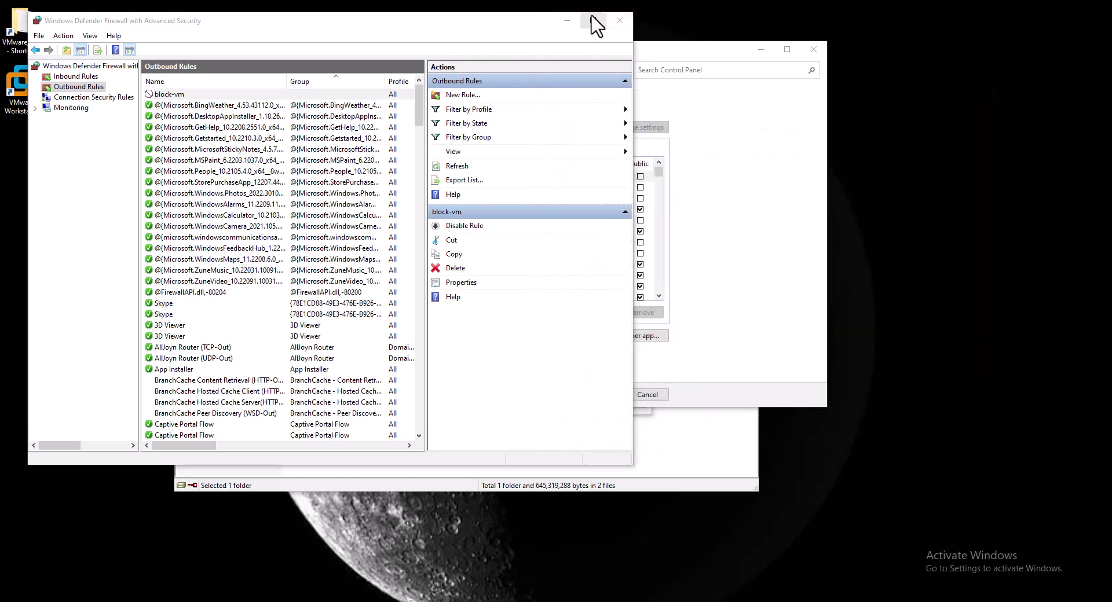
Close the firewall window, the Allowed apps window and the remaining archive windows to clear the desktop
left_click(620, 20)
left_click(814, 49)
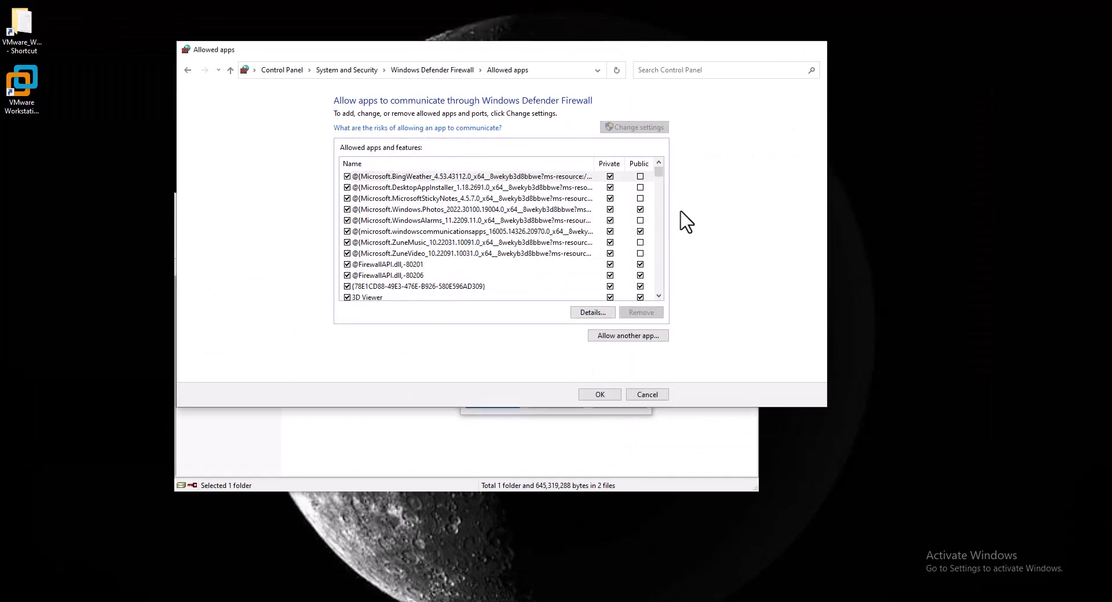
left_click(642, 219)
left_click(745, 201)
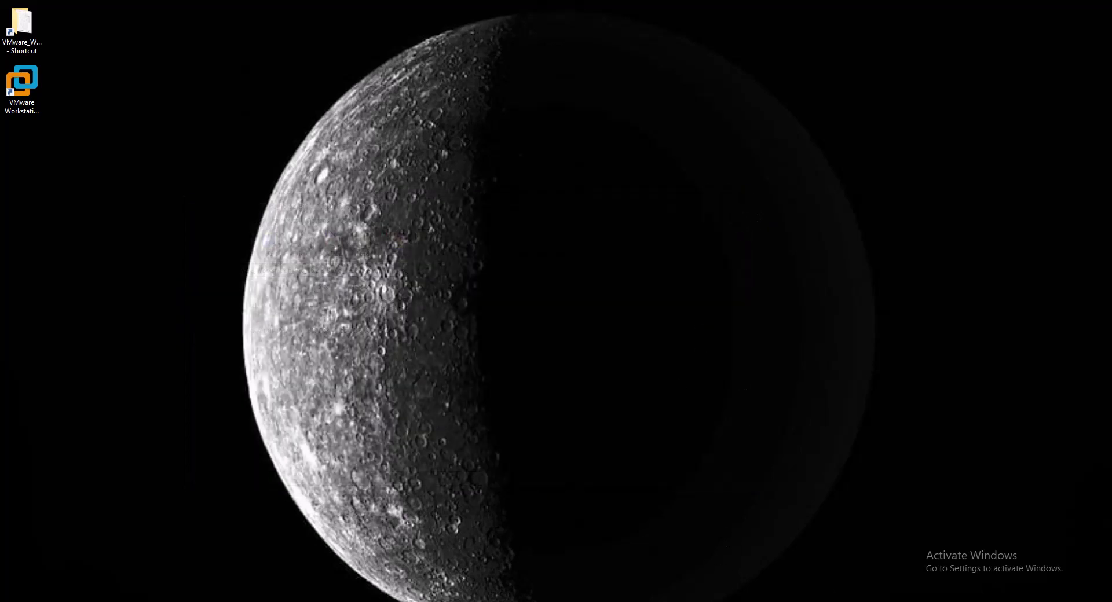
left_click(931, 601)
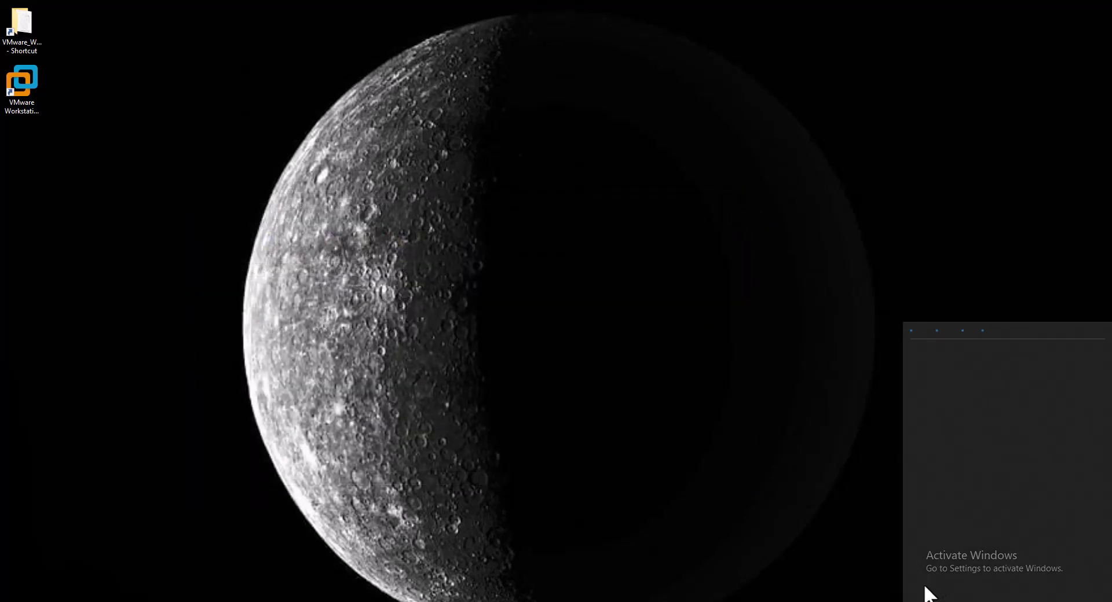
left_click(921, 587)
left_click(922, 586)
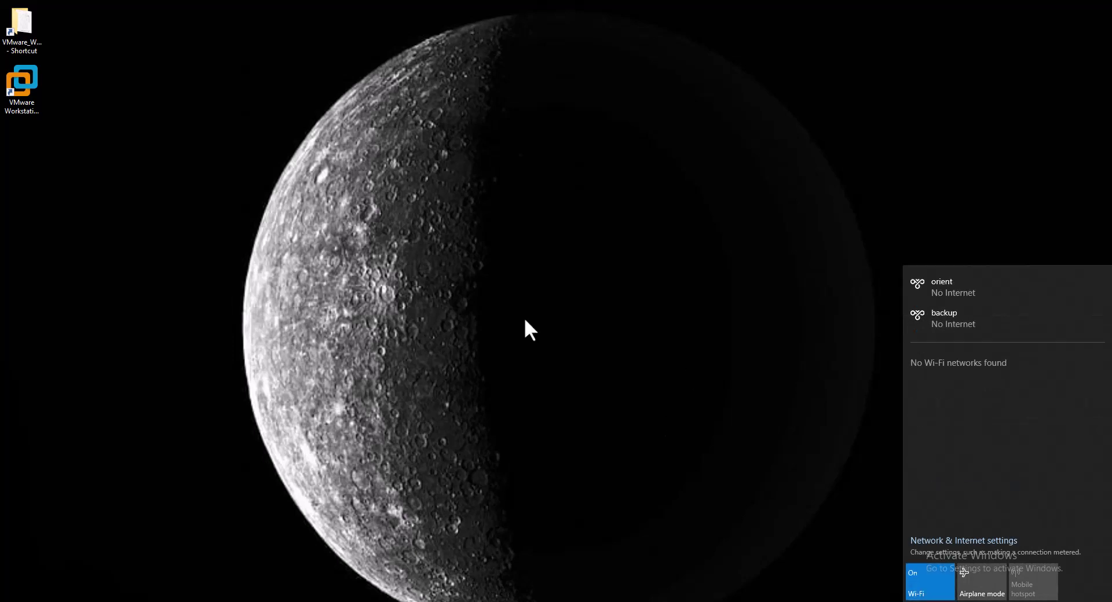
left_click(524, 320)
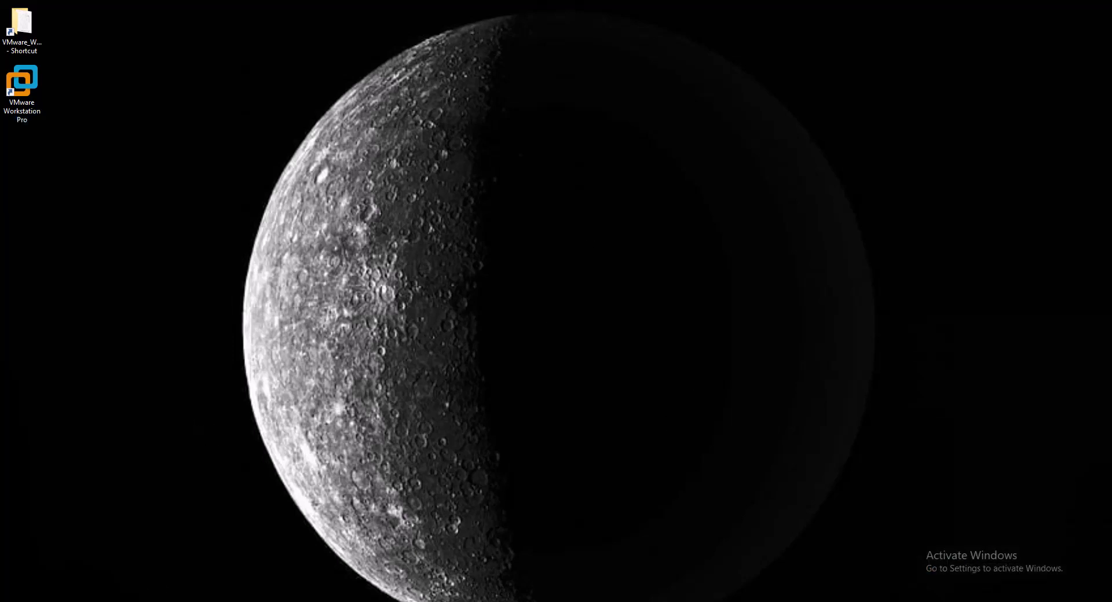
left_click(15, 81)
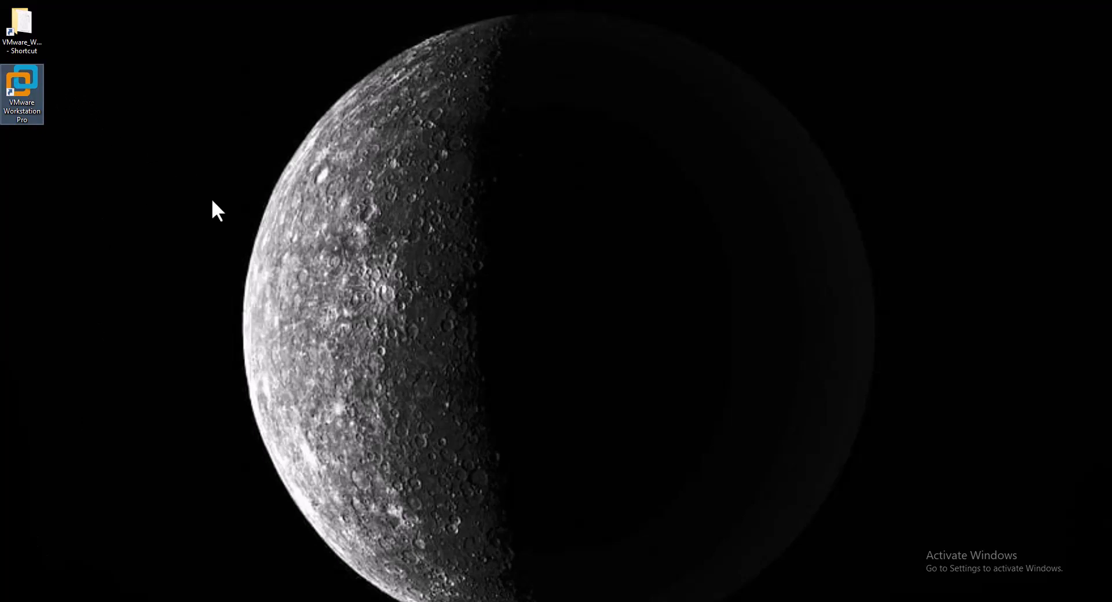
right_click(279, 189)
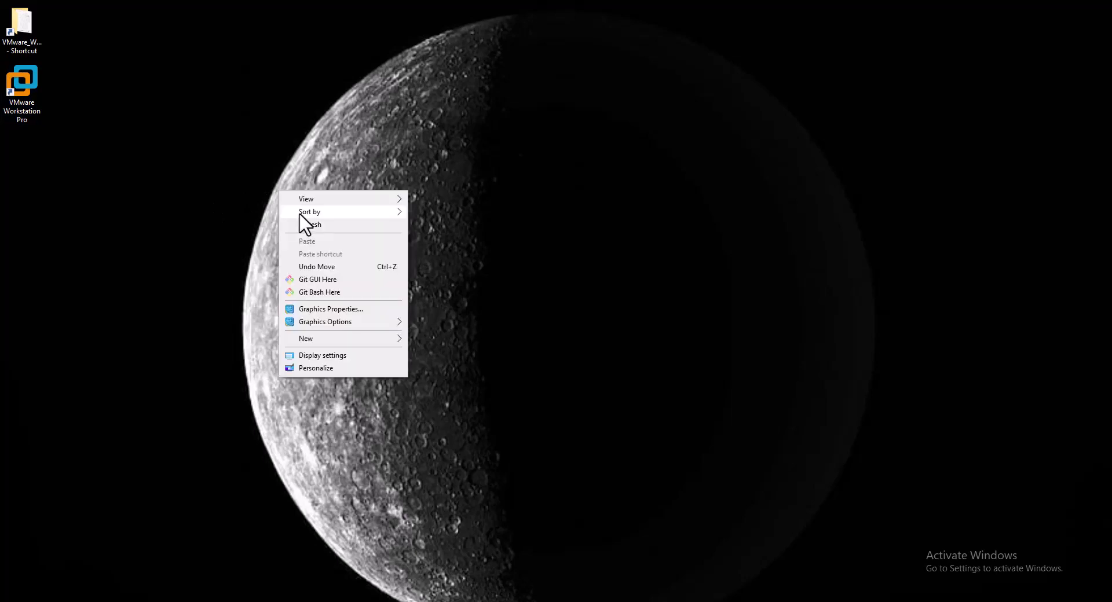
left_click(305, 225)
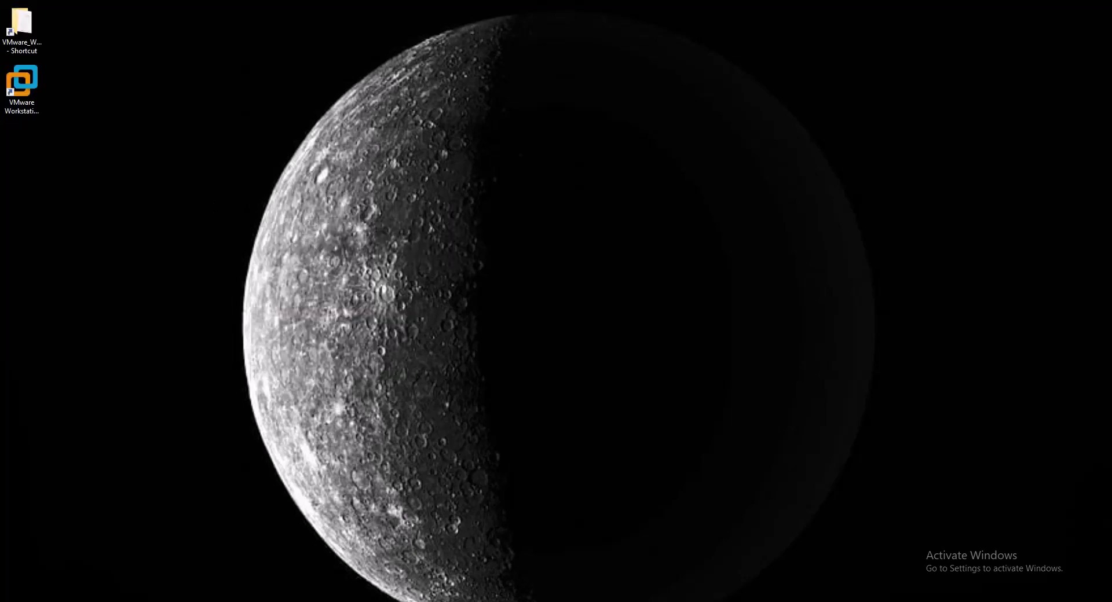
Open VMware Workstation through its system tray program, exit it again and refresh the desktop
left_click(947, 601)
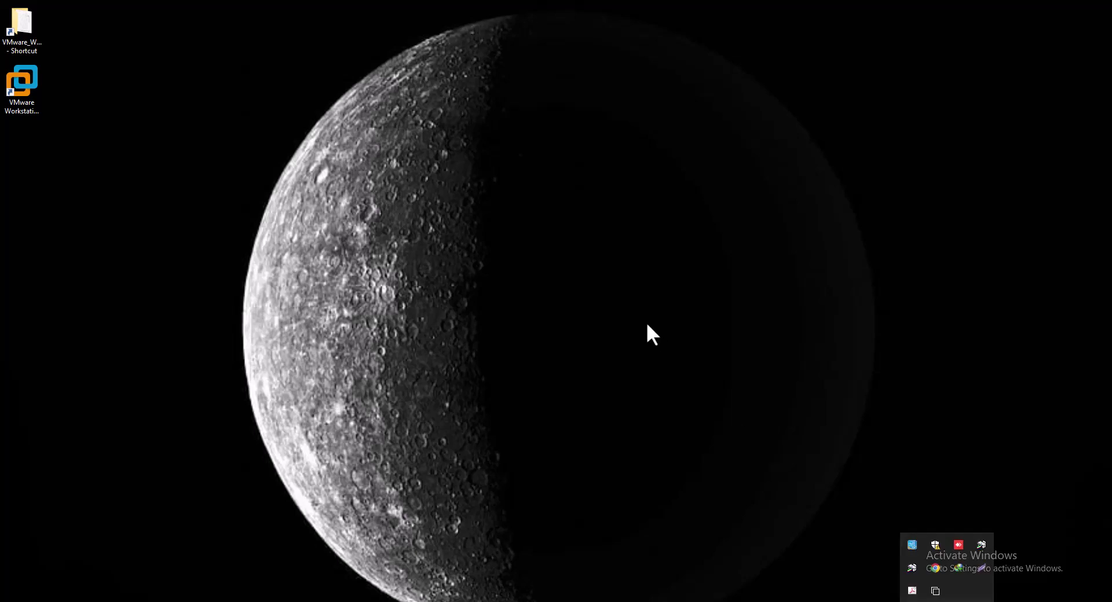
left_click(936, 591)
right_click(935, 591)
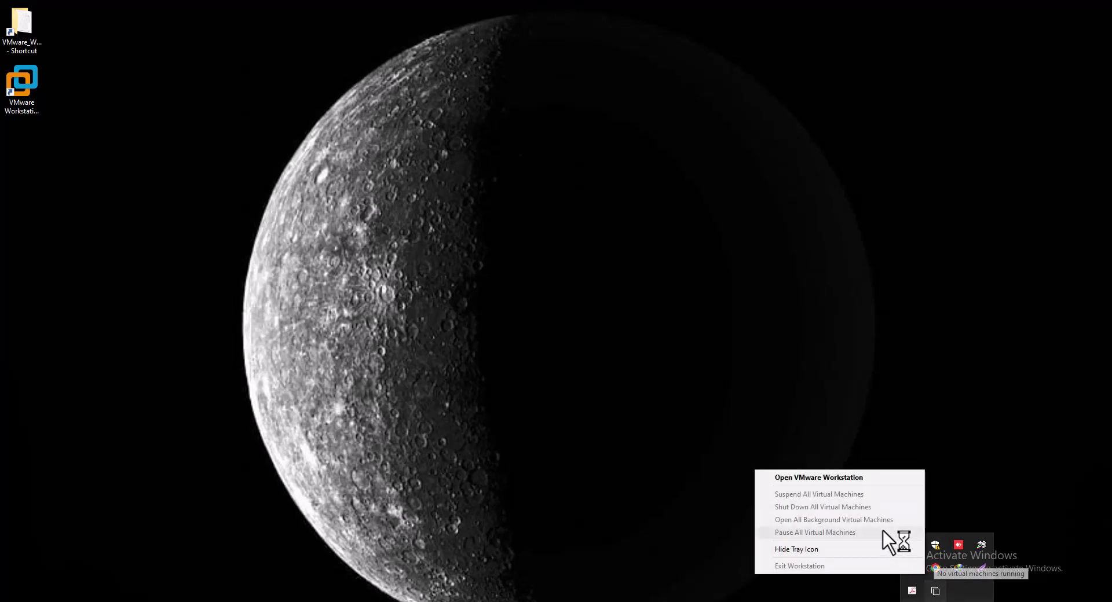
left_click(839, 480)
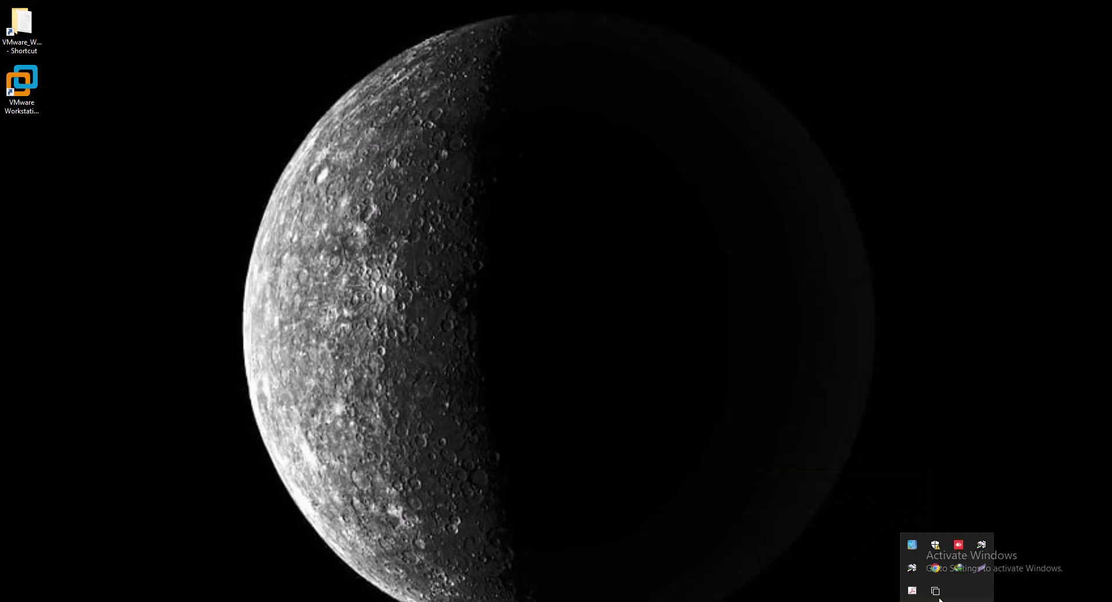
right_click(935, 590)
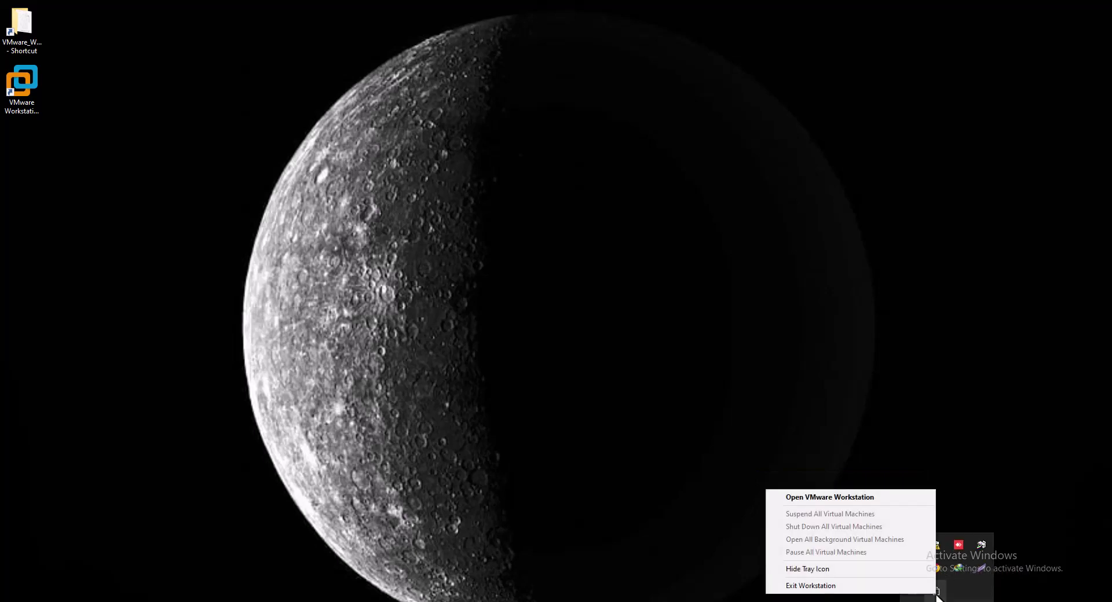
left_click(885, 586)
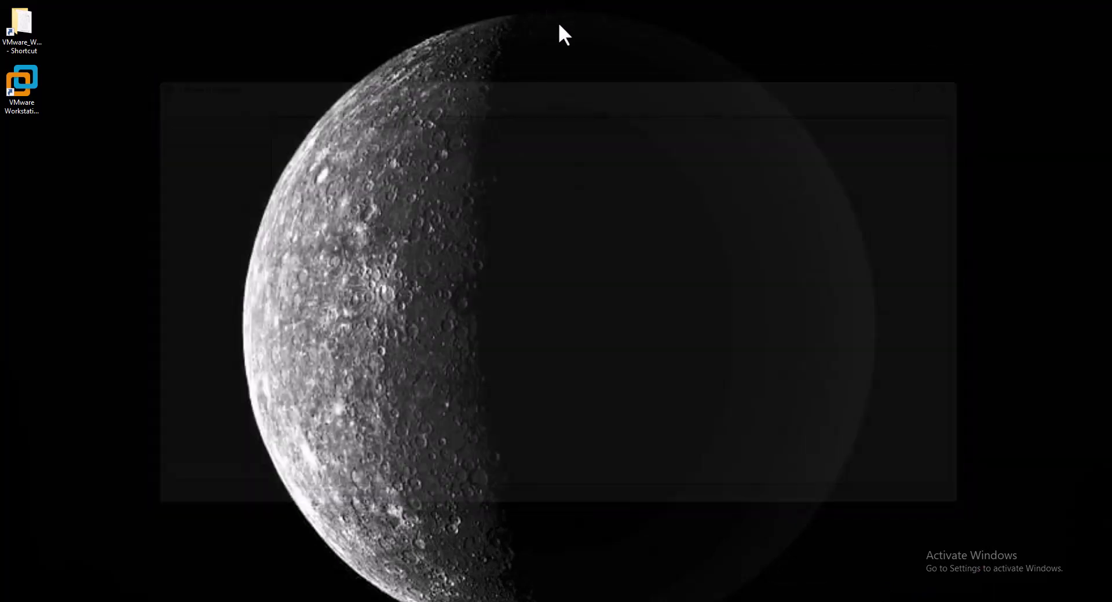
right_click(558, 23)
left_click(579, 60)
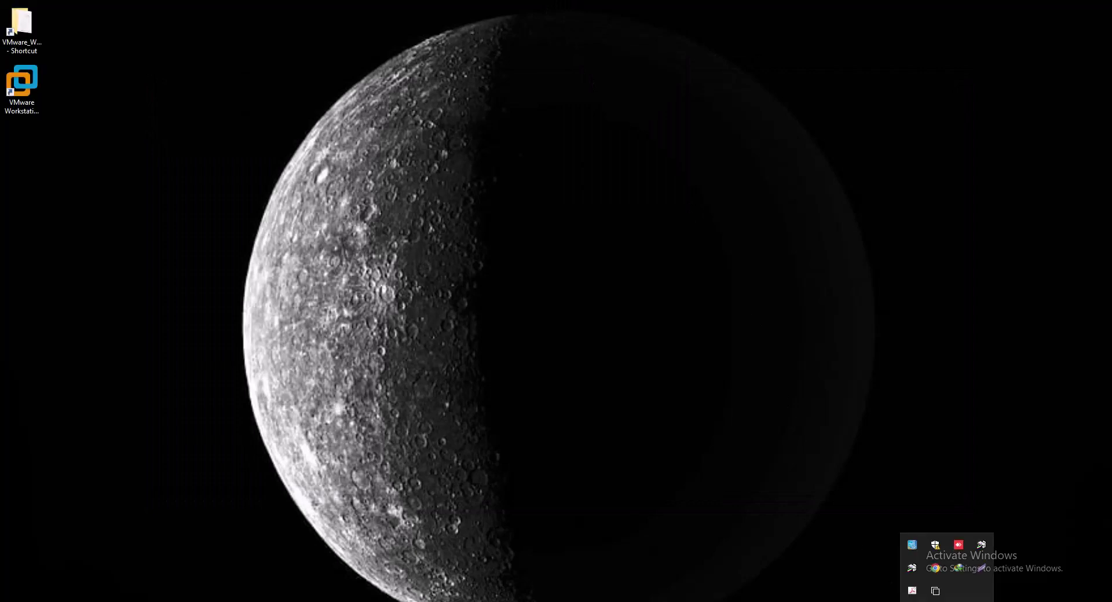
Open the VMware Workstation main window through its system tray program and refresh the desktop
right_click(936, 591)
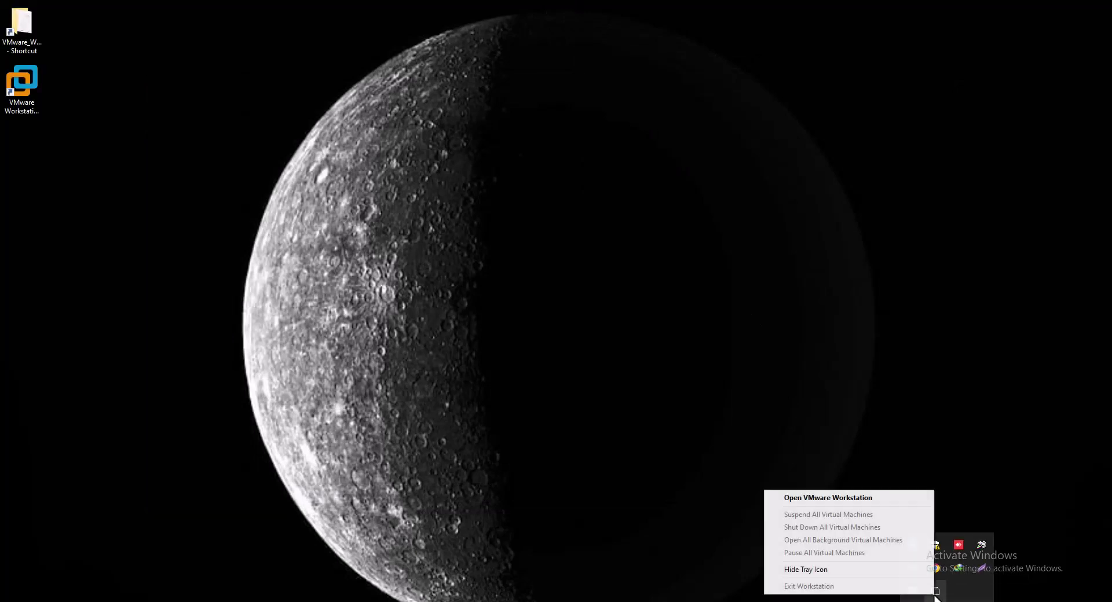
left_click(801, 500)
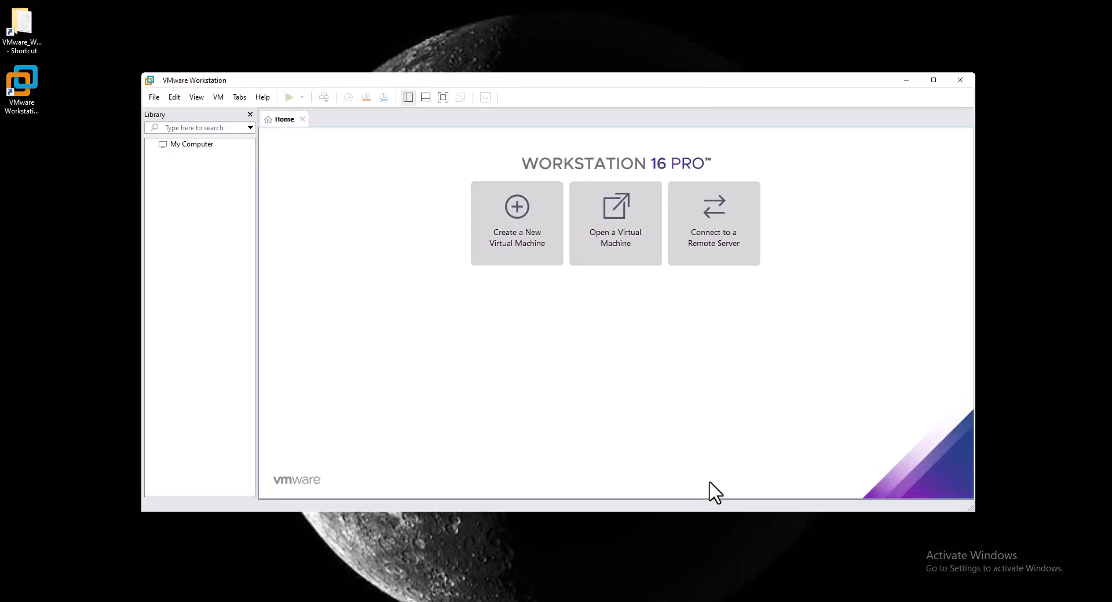
right_click(62, 272)
left_click(79, 304)
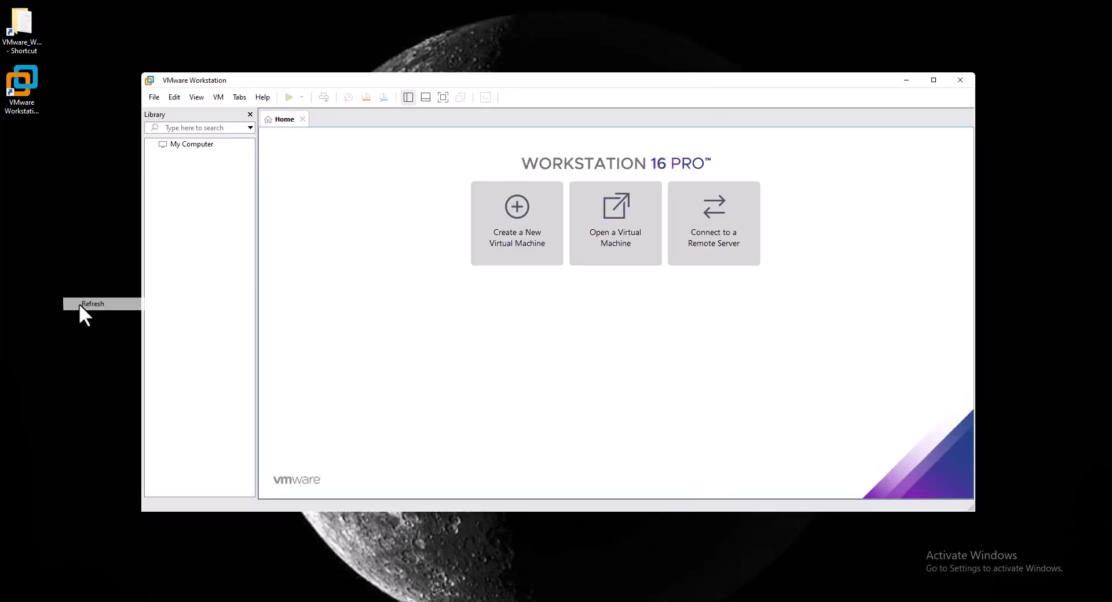
left_click(263, 98)
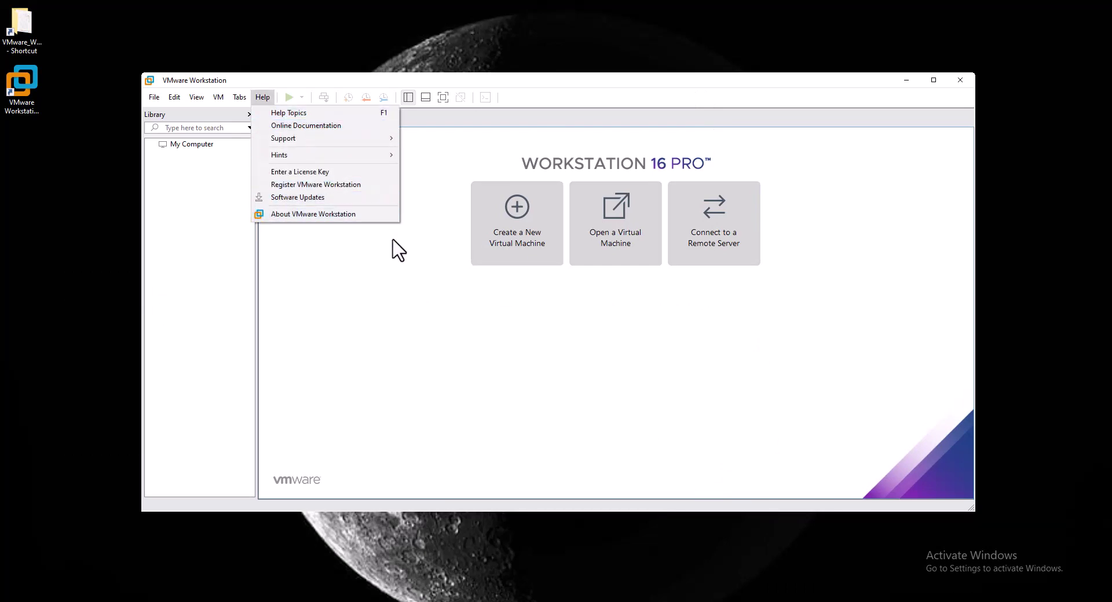
left_click(396, 283)
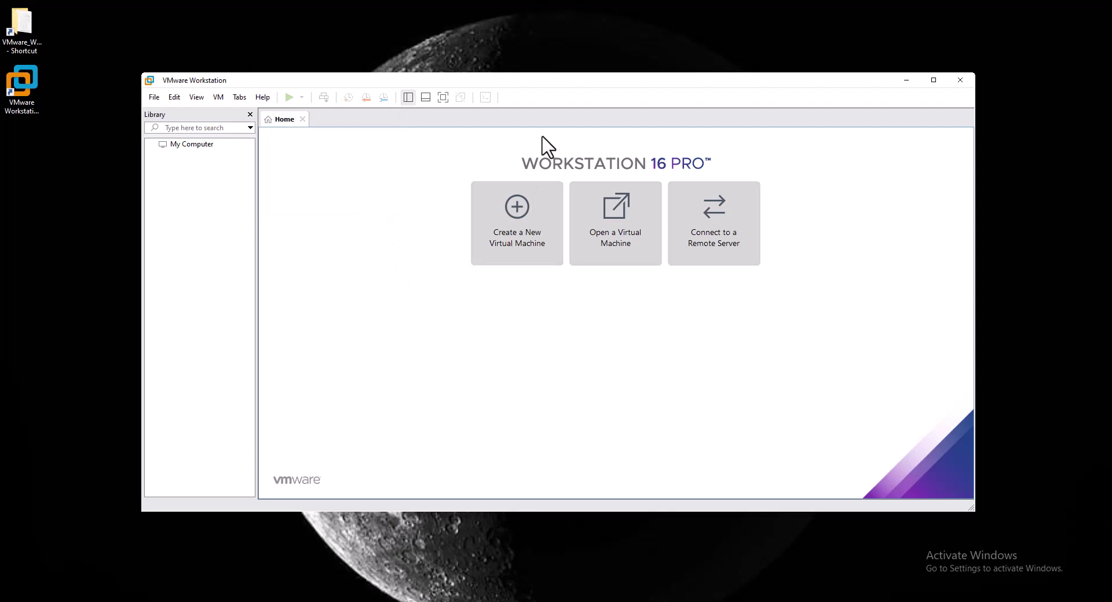
left_click_drag(587, 79, 536, 41)
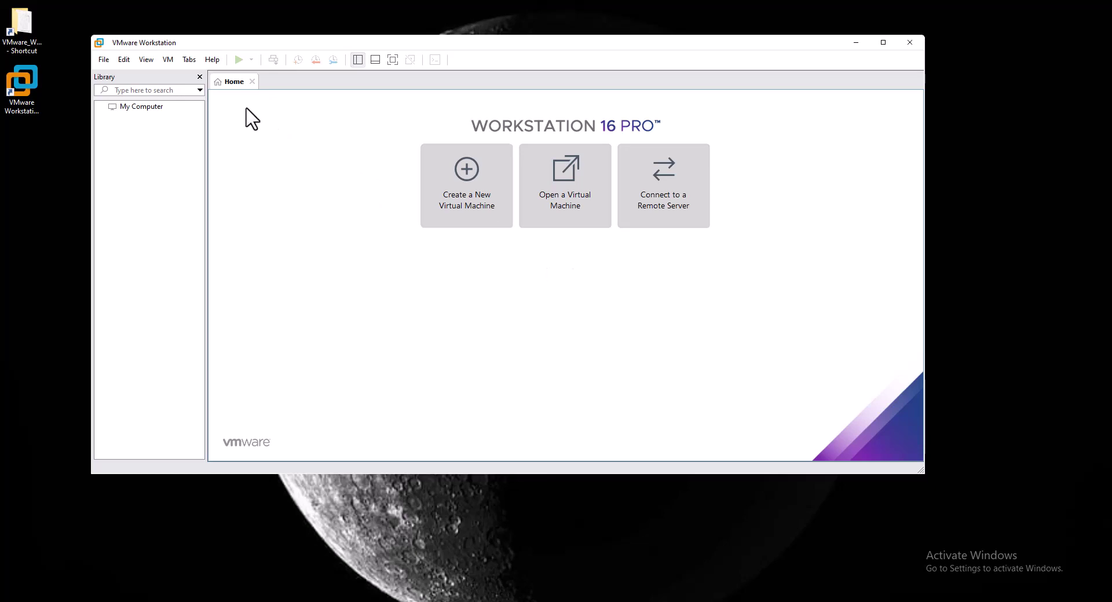
right_click(60, 248)
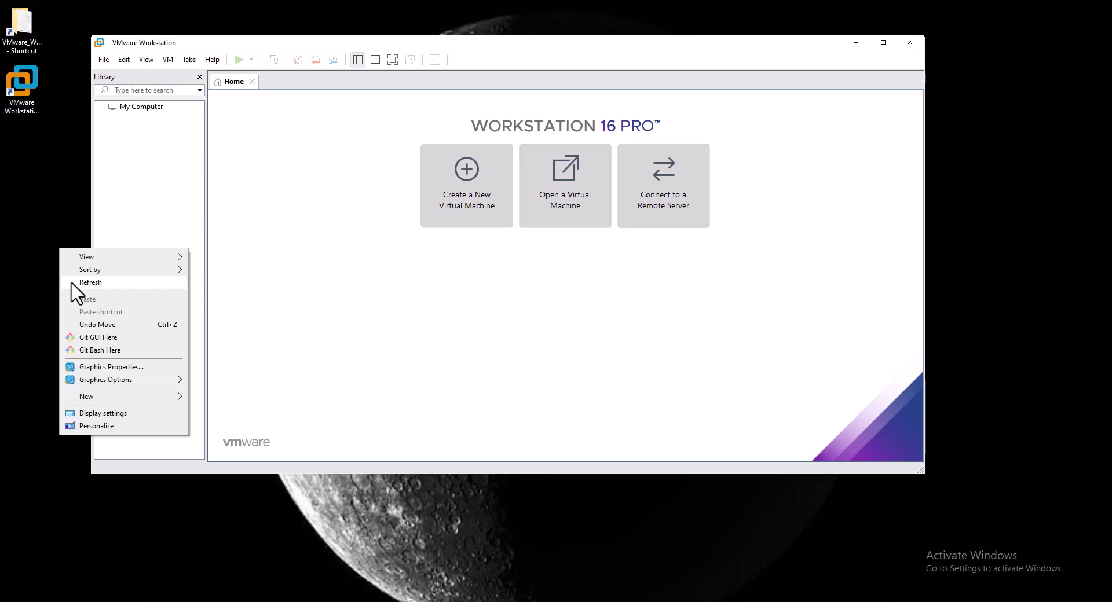
left_click(71, 282)
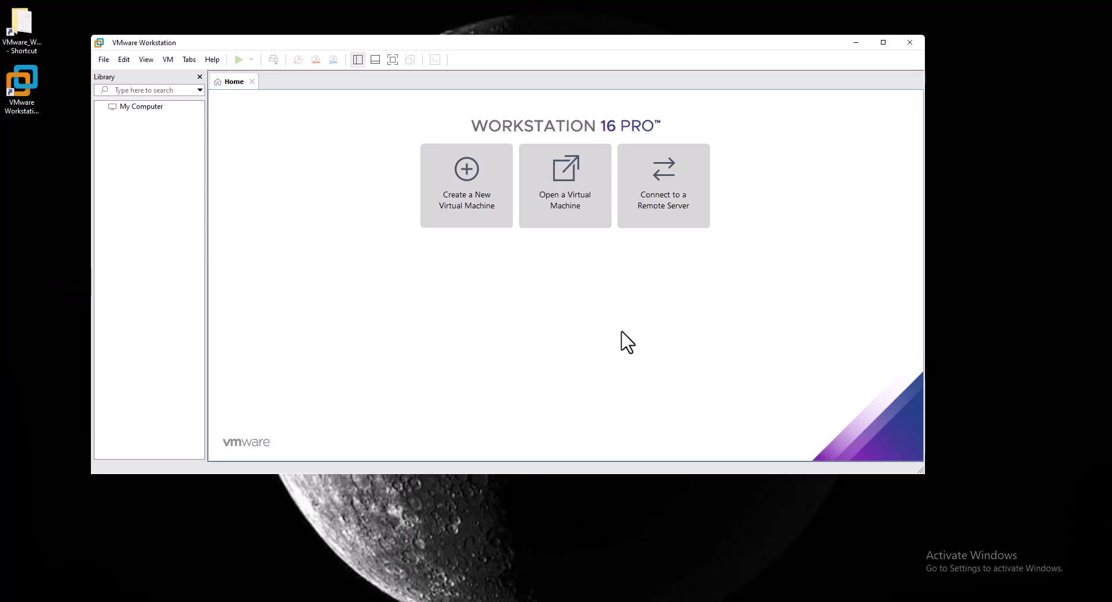